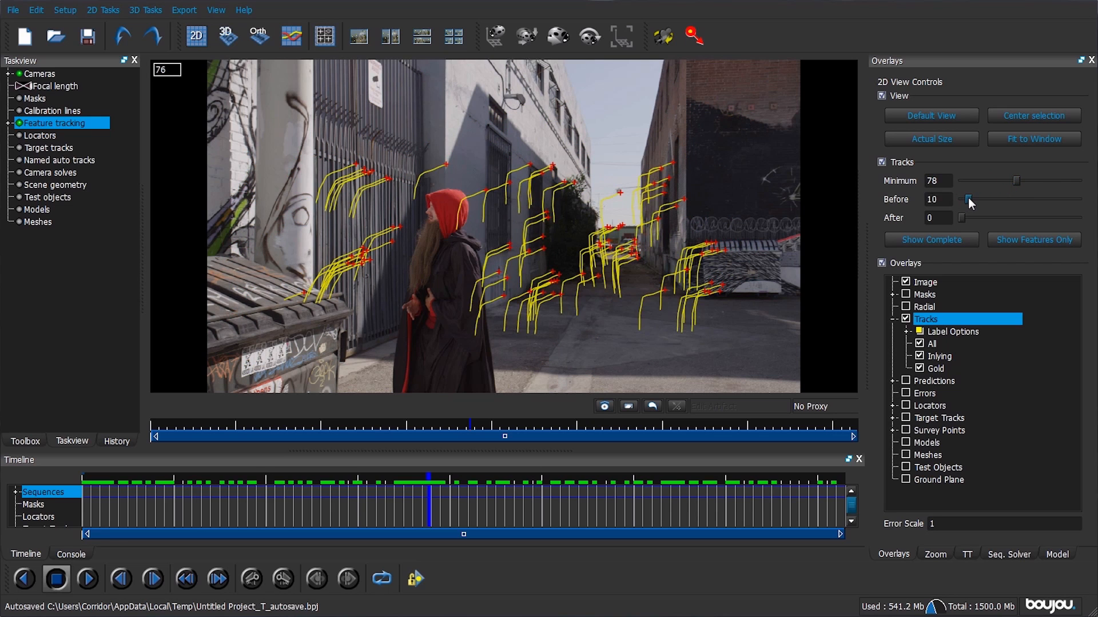
- Mark two clusters of feature tracks as Gold: those on the building wall beside the cloaked man at frame 71, and those on the metal gate
drag(446, 479, 407, 515)
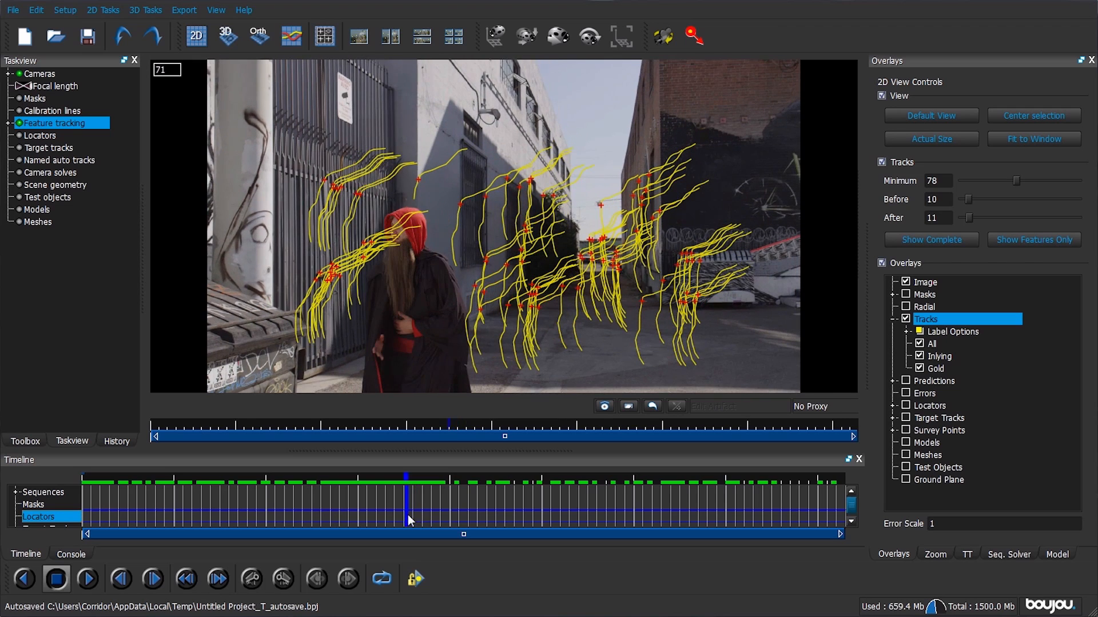
click(513, 269)
right_click(505, 264)
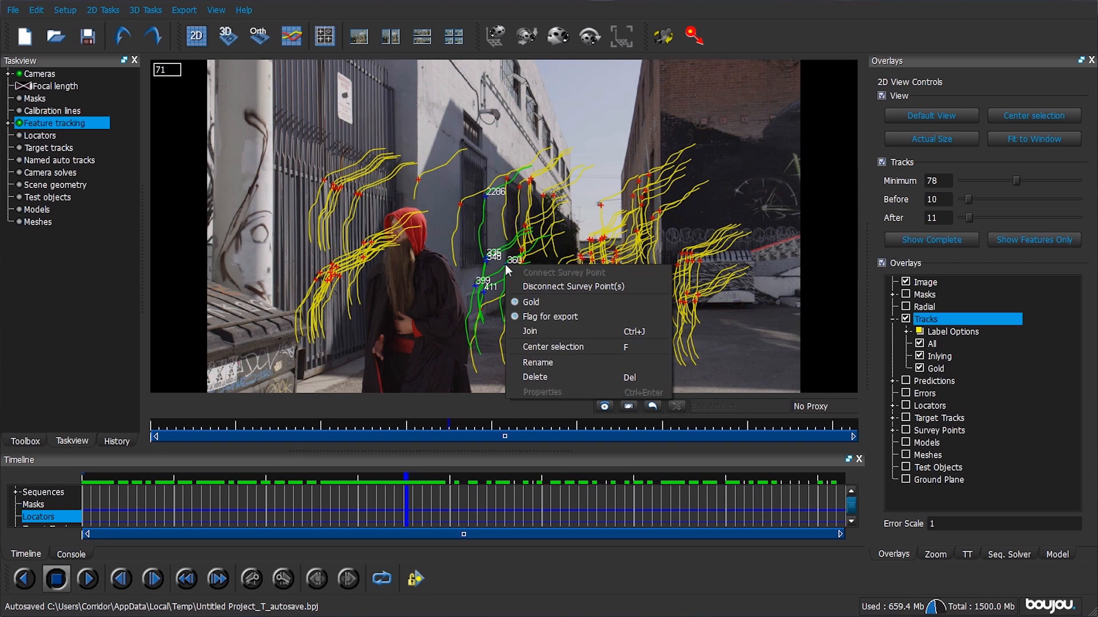
click(525, 300)
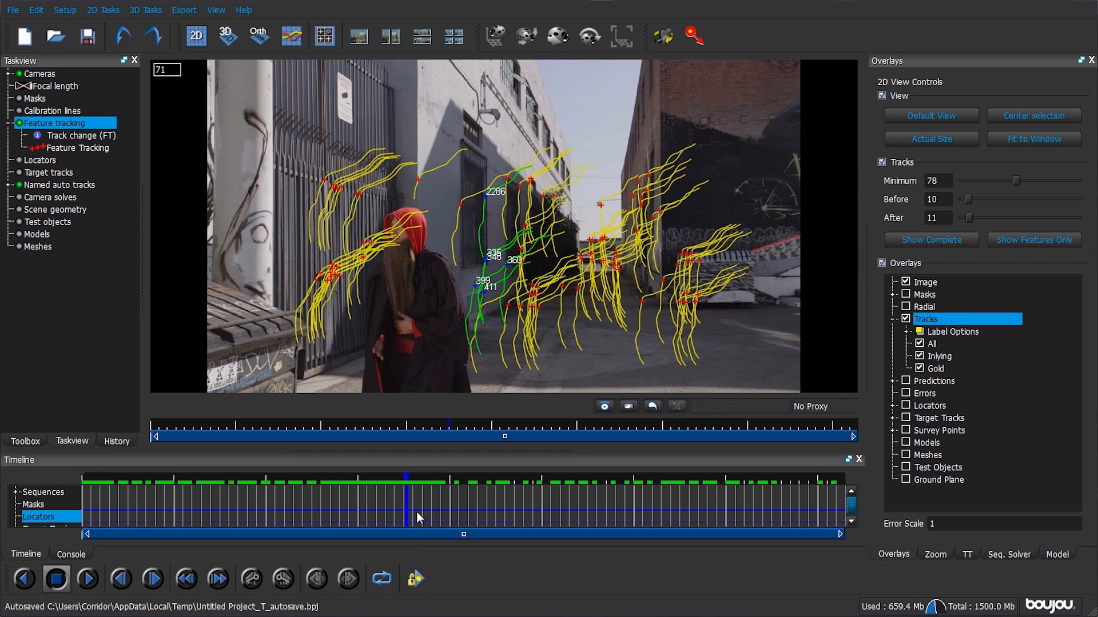
drag(315, 273, 328, 286)
right_click(320, 279)
click(337, 313)
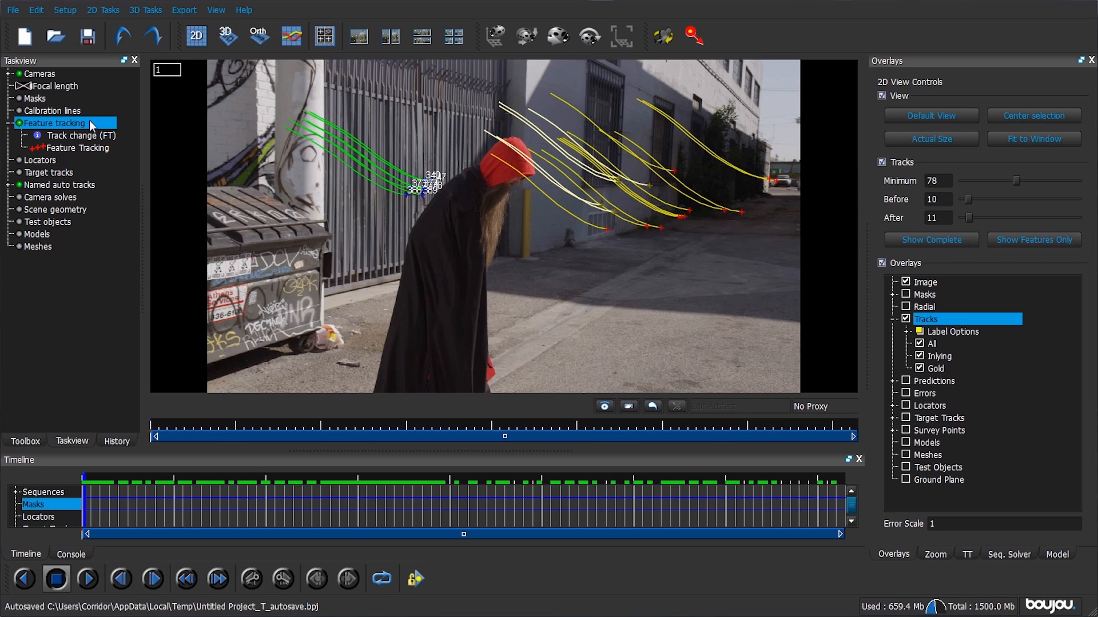
- Rerun feature tracking on all frames of Sequence 1, accepting the deletion of the original tracks
click(26, 441)
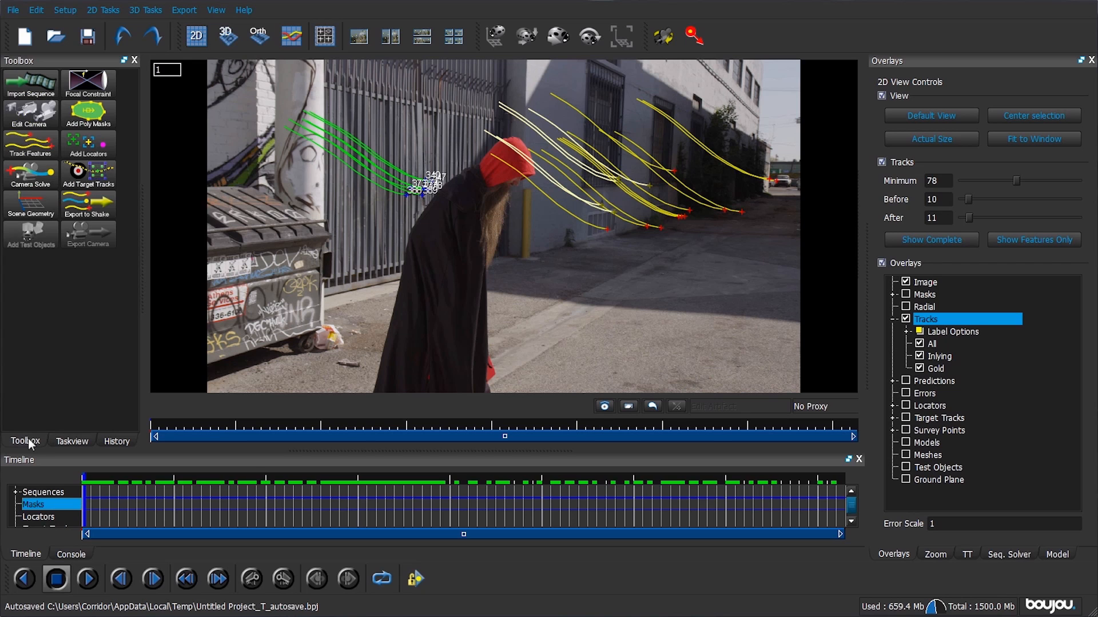
click(72, 440)
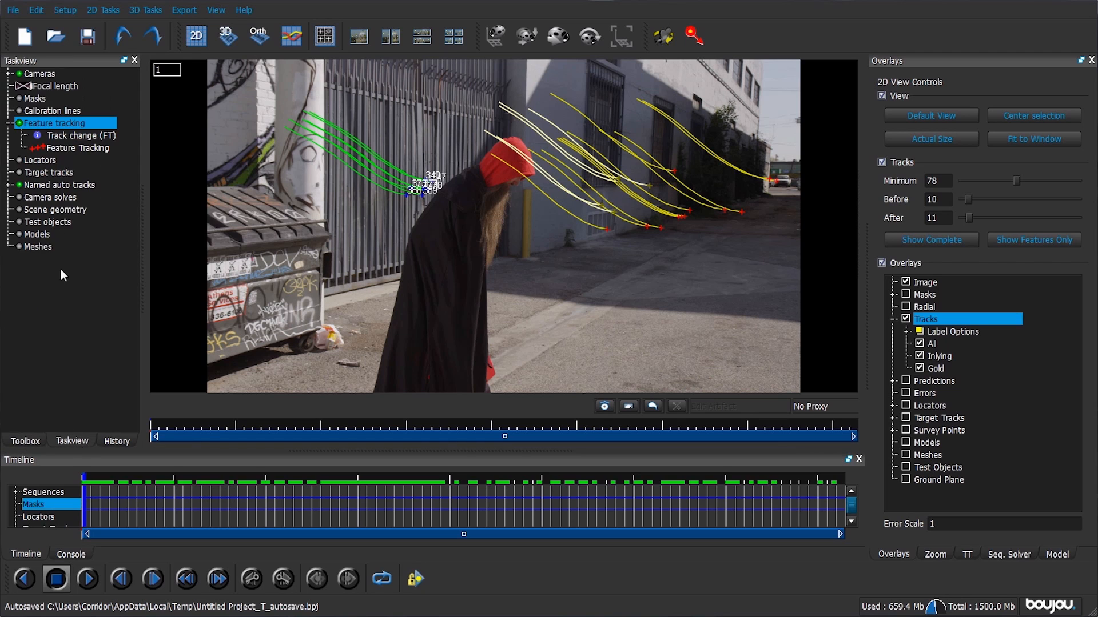
double_click(75, 126)
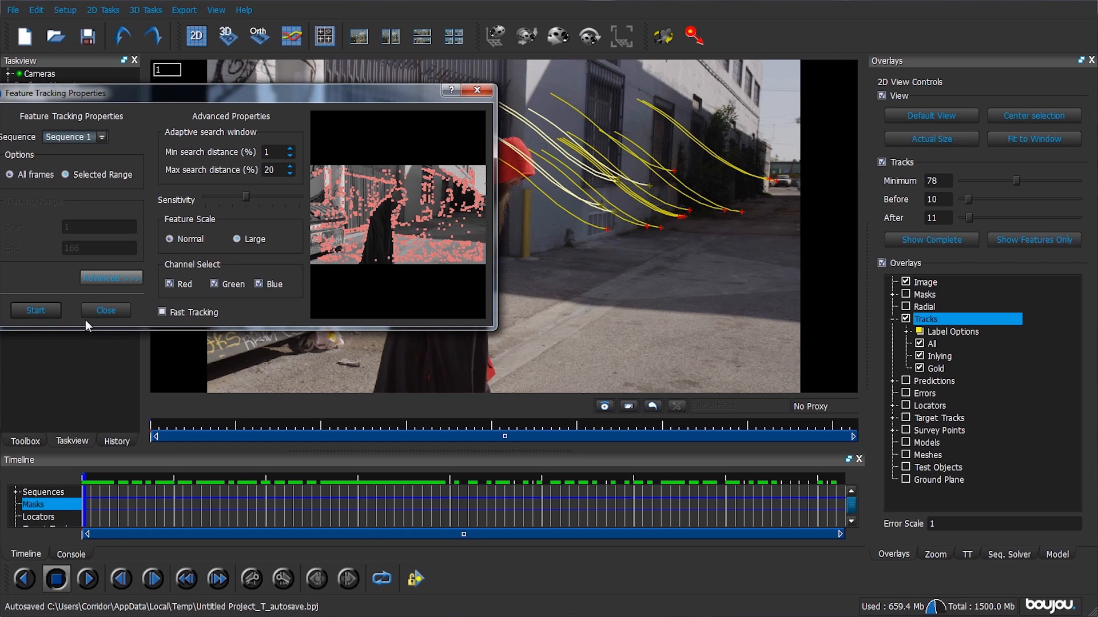
click(35, 311)
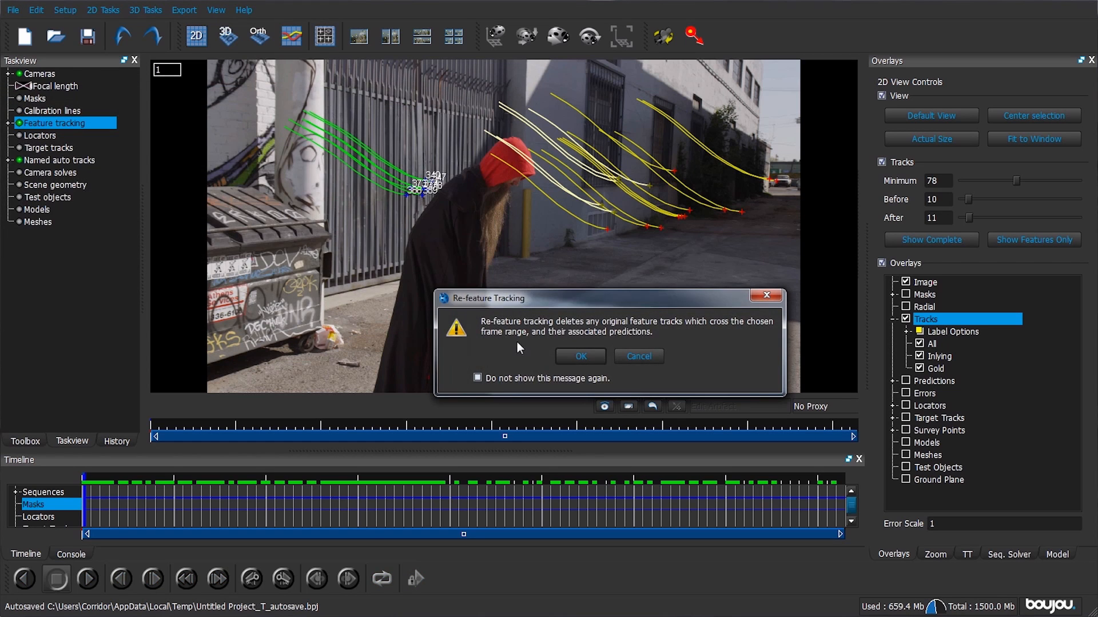
click(574, 358)
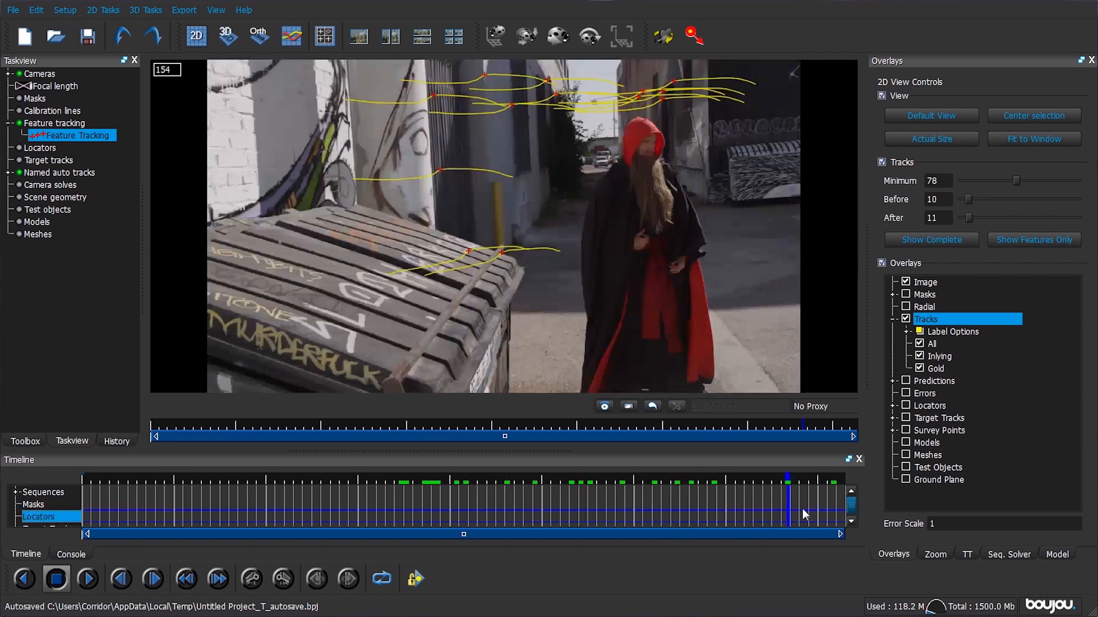
- Display the new tracks at frame 96 with a minimum track length of 12 and 8 frames shown after
drag(802, 509, 520, 512)
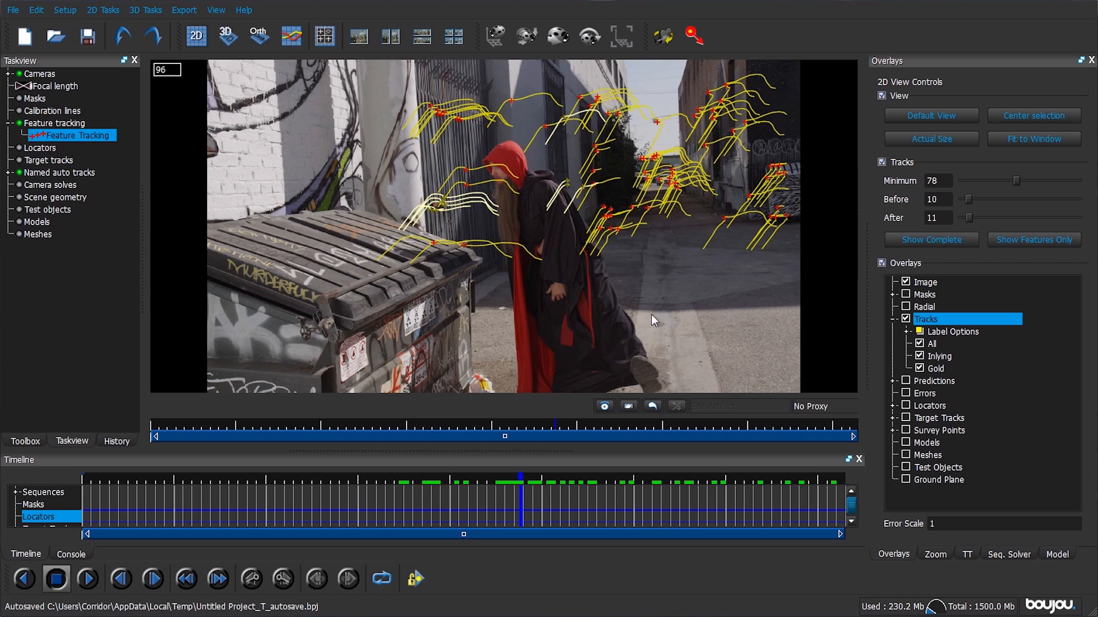
drag(1014, 179, 968, 179)
drag(970, 217, 967, 217)
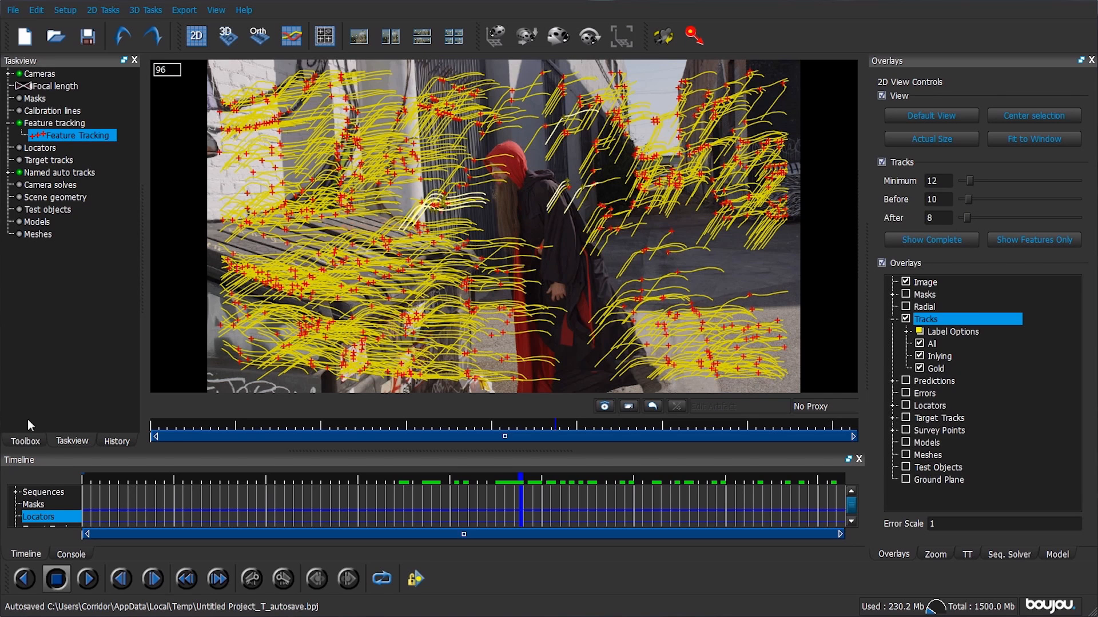
- Run the camera solve on all frames of Sequence 1 with Optimize camera path smoothness enabled
click(27, 440)
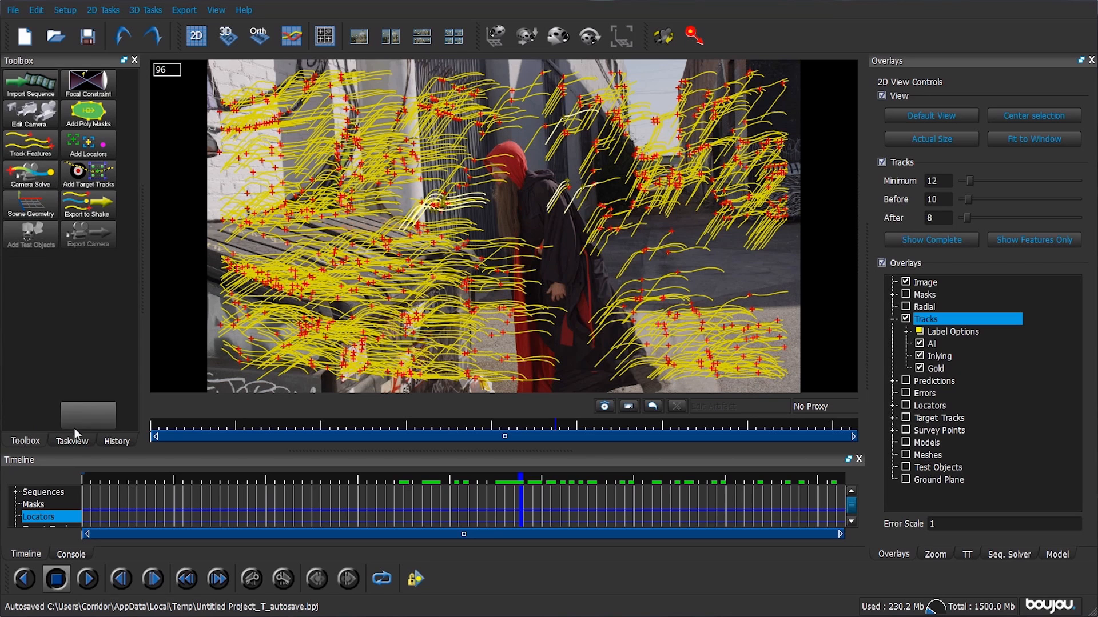
click(75, 443)
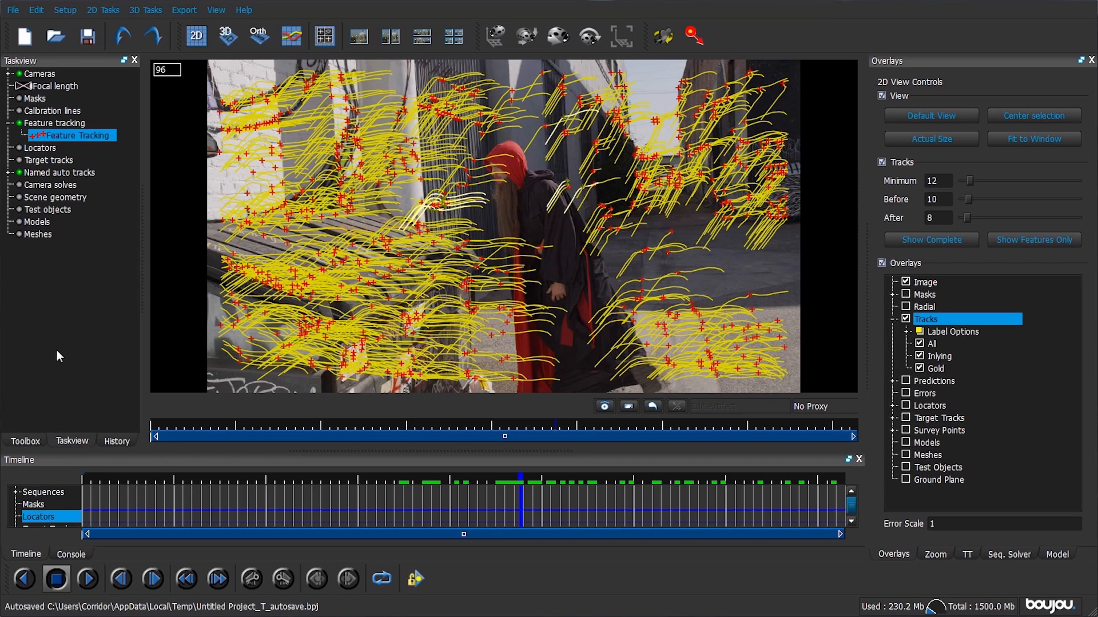
double_click(45, 187)
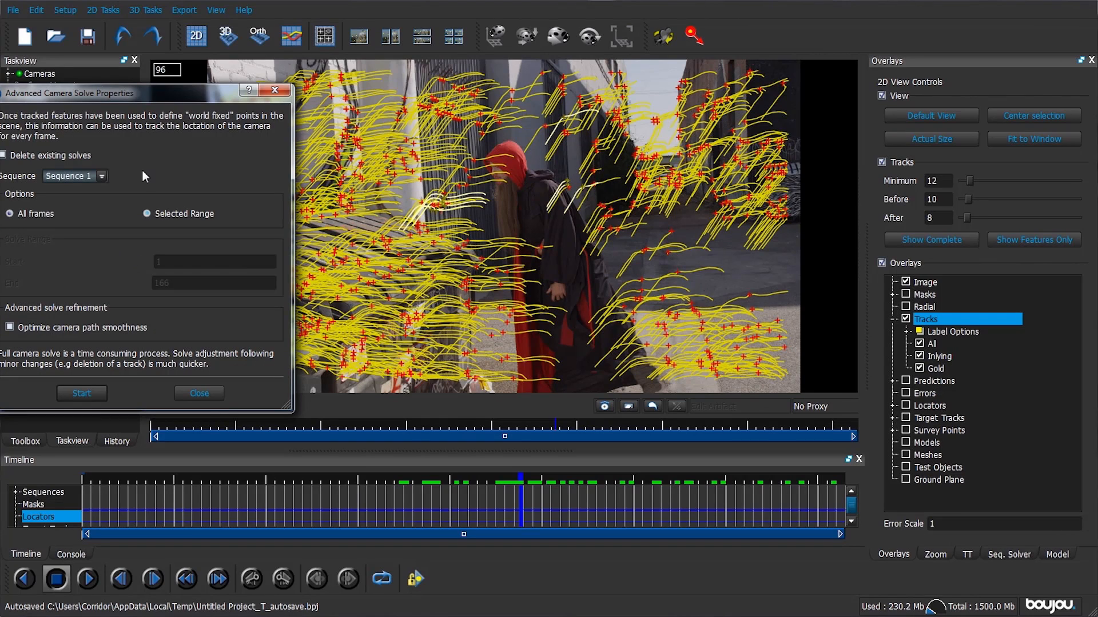
click(99, 175)
click(101, 175)
click(10, 327)
click(72, 392)
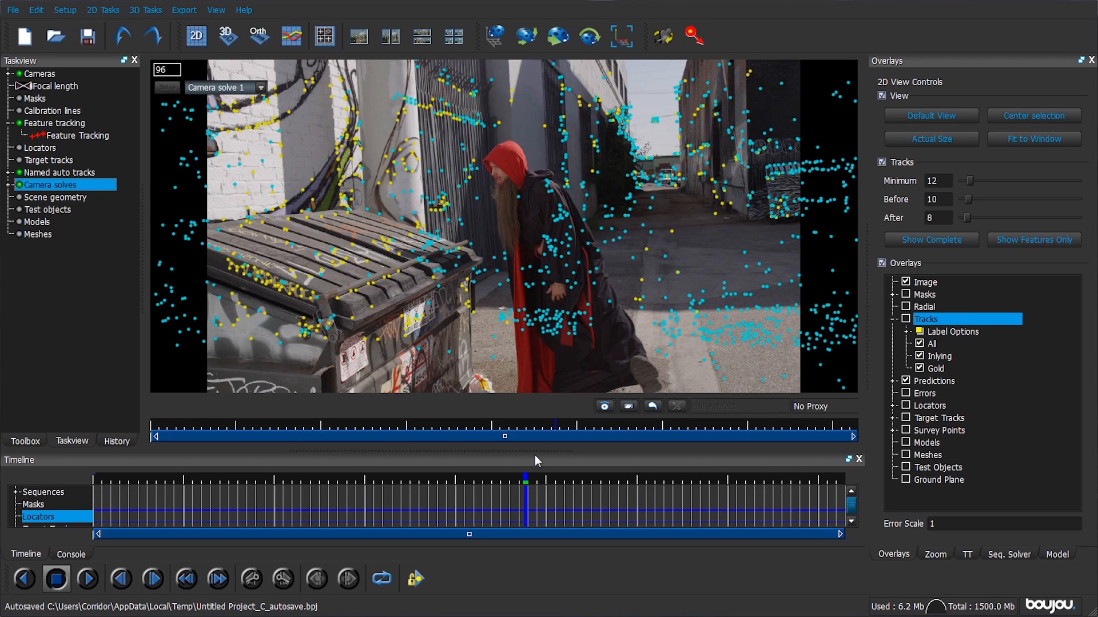
- Scrub through the whole shot to check how well the solved prediction points stick to the footage
click(511, 505)
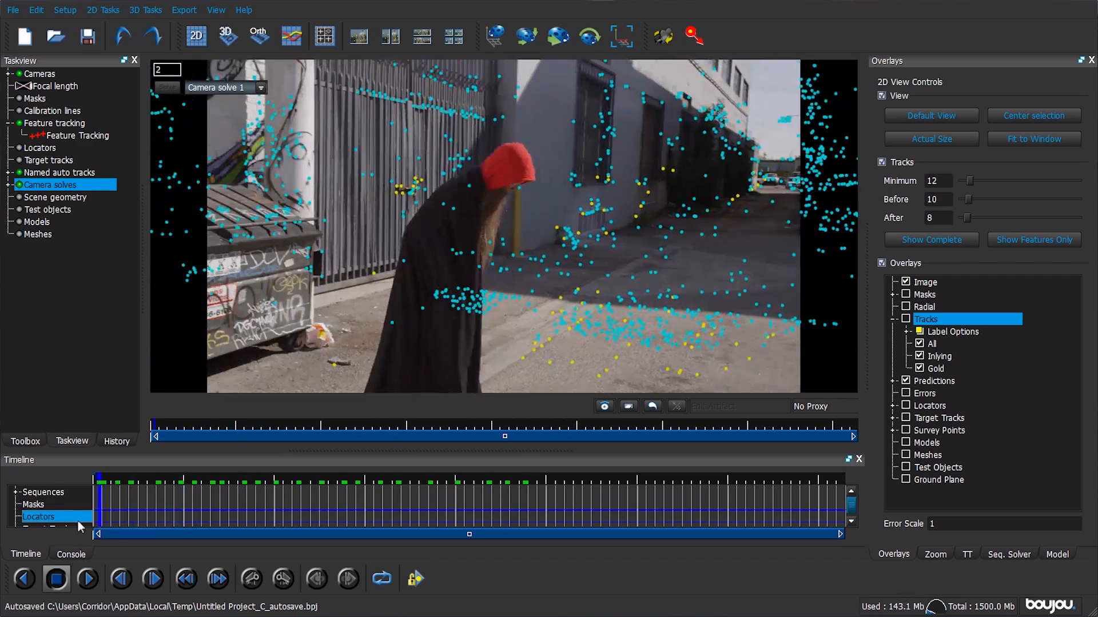
drag(130, 515, 153, 492)
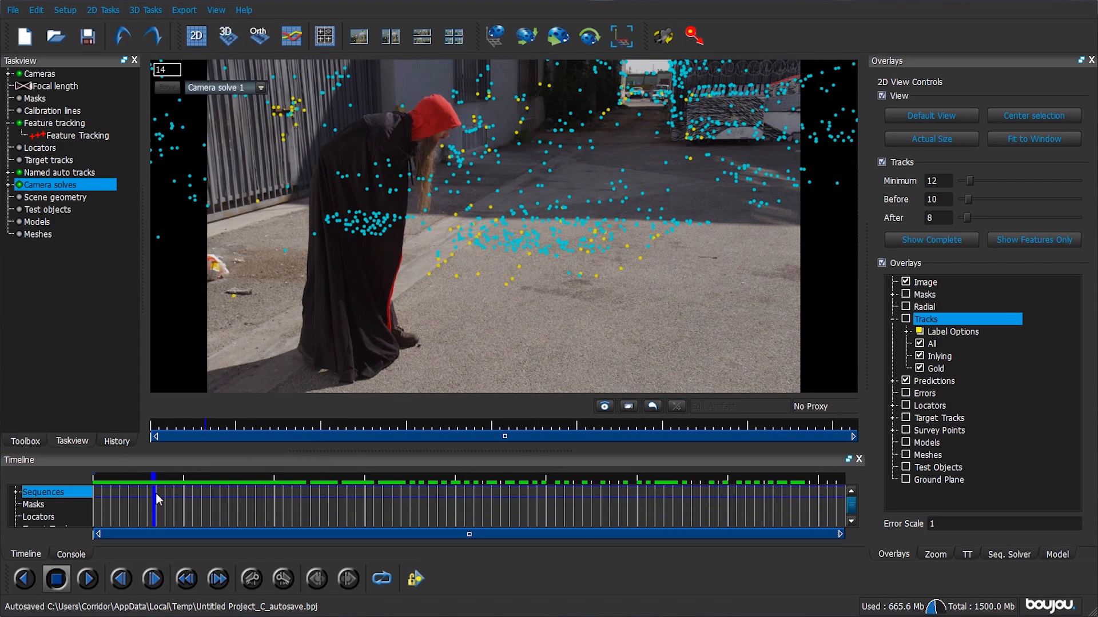
drag(156, 492, 291, 515)
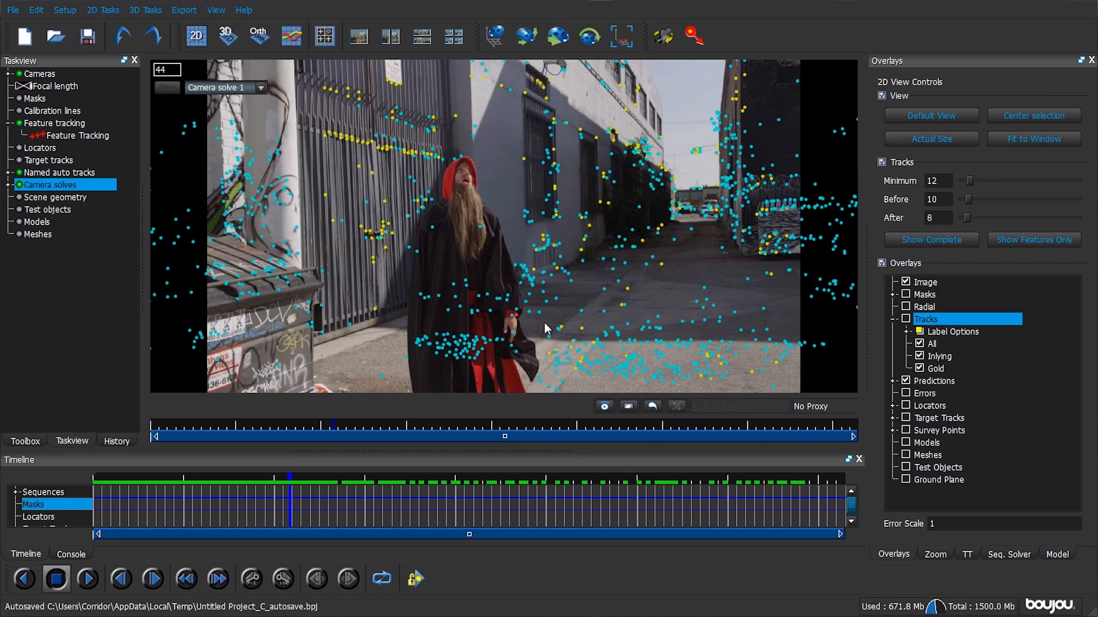
drag(287, 505, 808, 518)
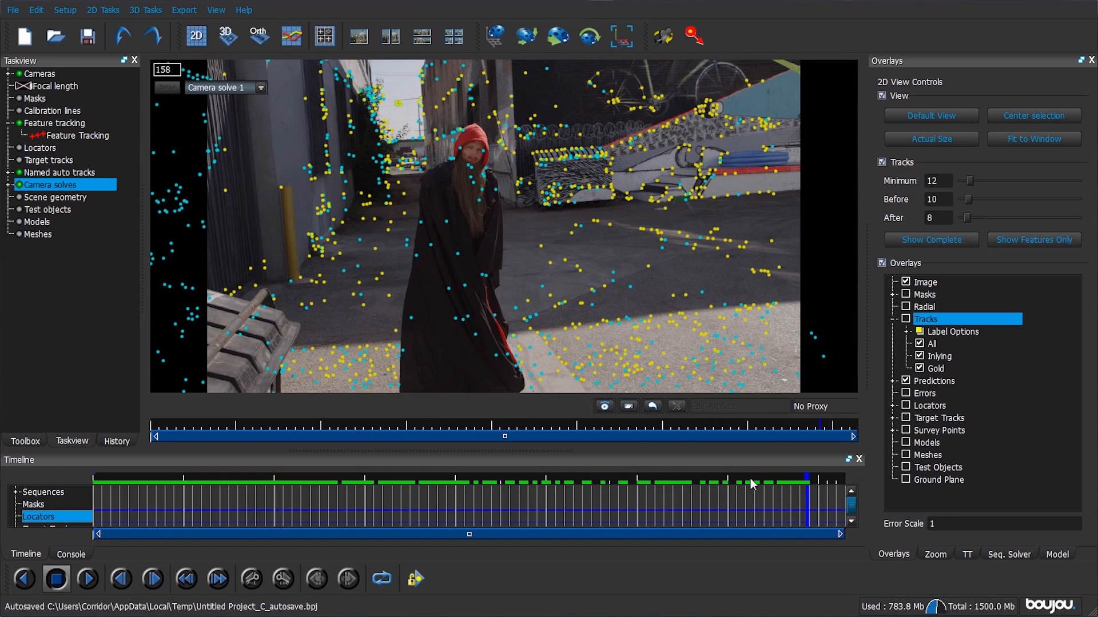
drag(767, 491, 433, 509)
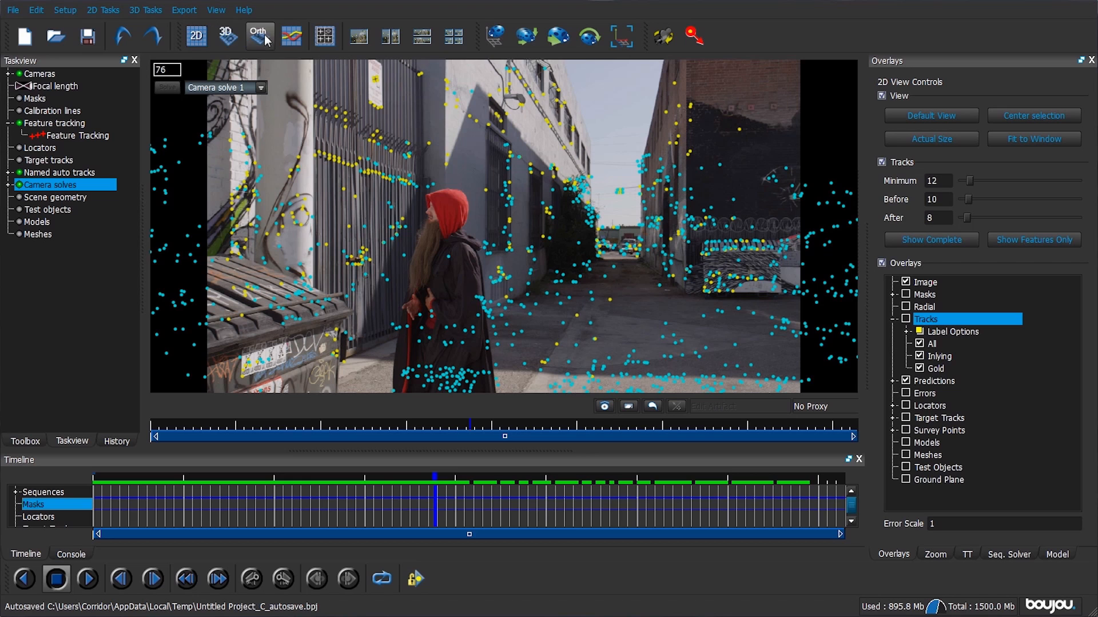
- Examine the solved point cloud and camera path in the 3D view from several angles
click(227, 36)
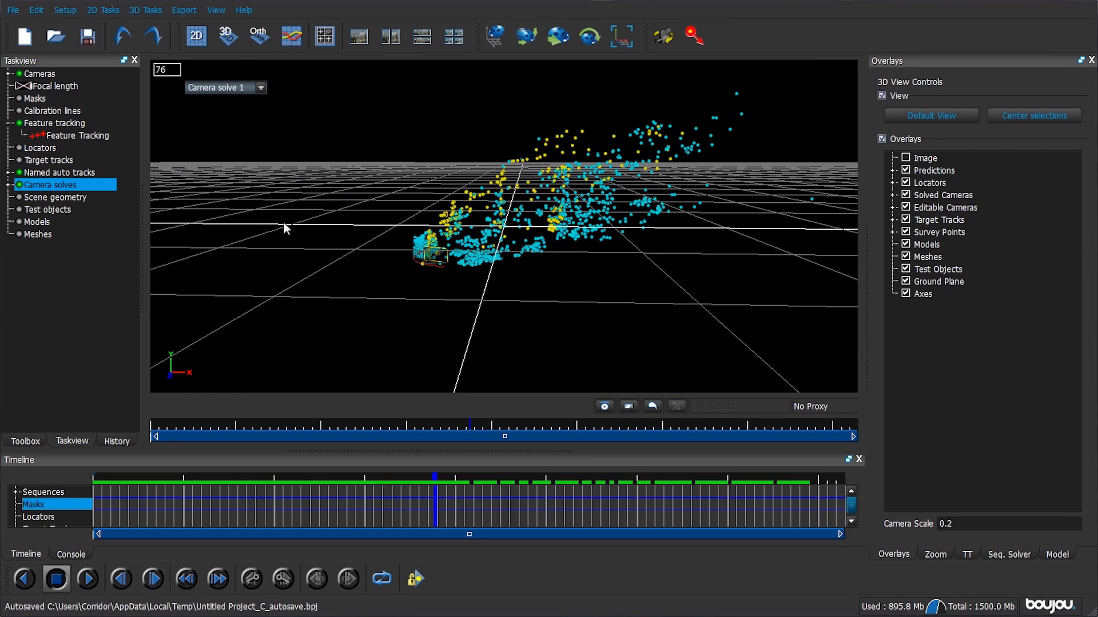
middle_drag(272, 246, 503, 269)
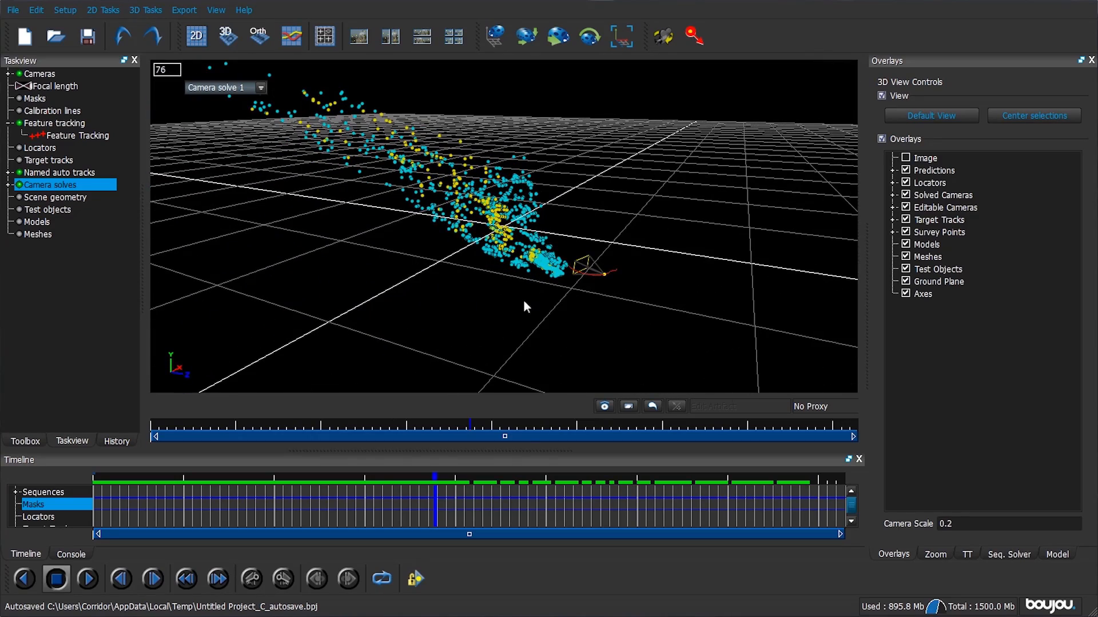
middle_drag(529, 311, 568, 200)
right_drag(497, 223, 488, 288)
right_drag(507, 201, 502, 299)
middle_drag(502, 299, 545, 185)
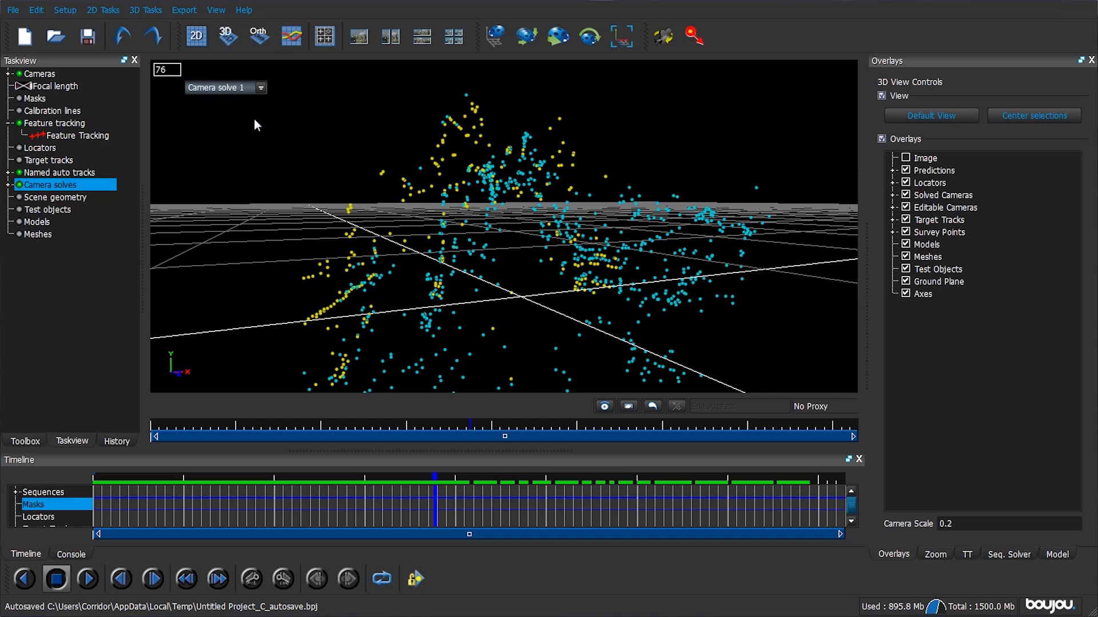
drag(315, 232, 663, 223)
drag(695, 175, 511, 236)
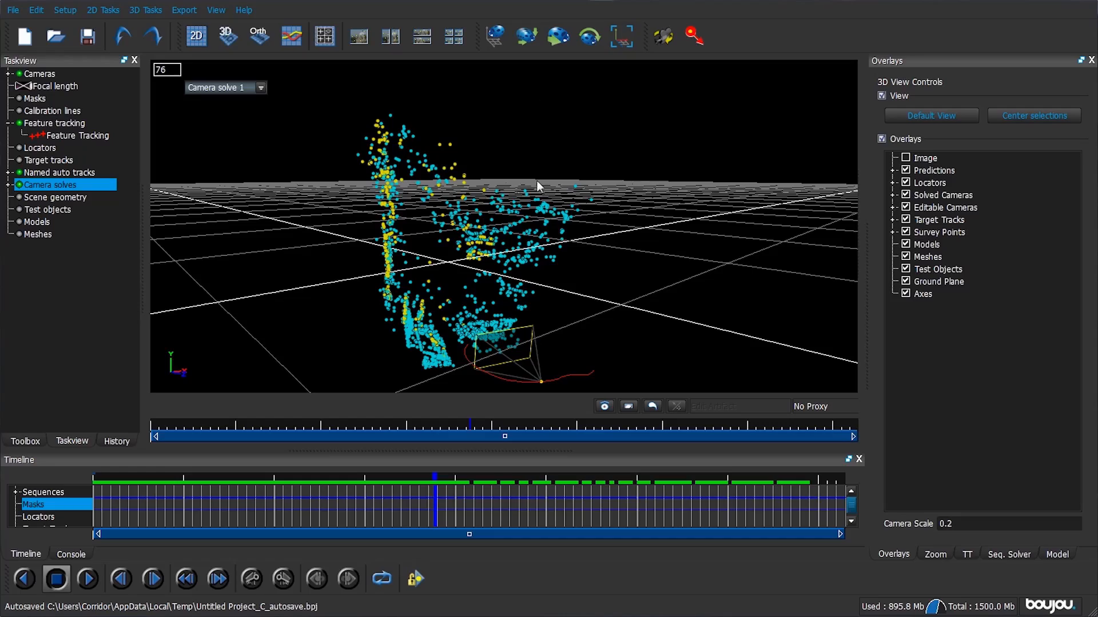
middle_drag(539, 186, 543, 216)
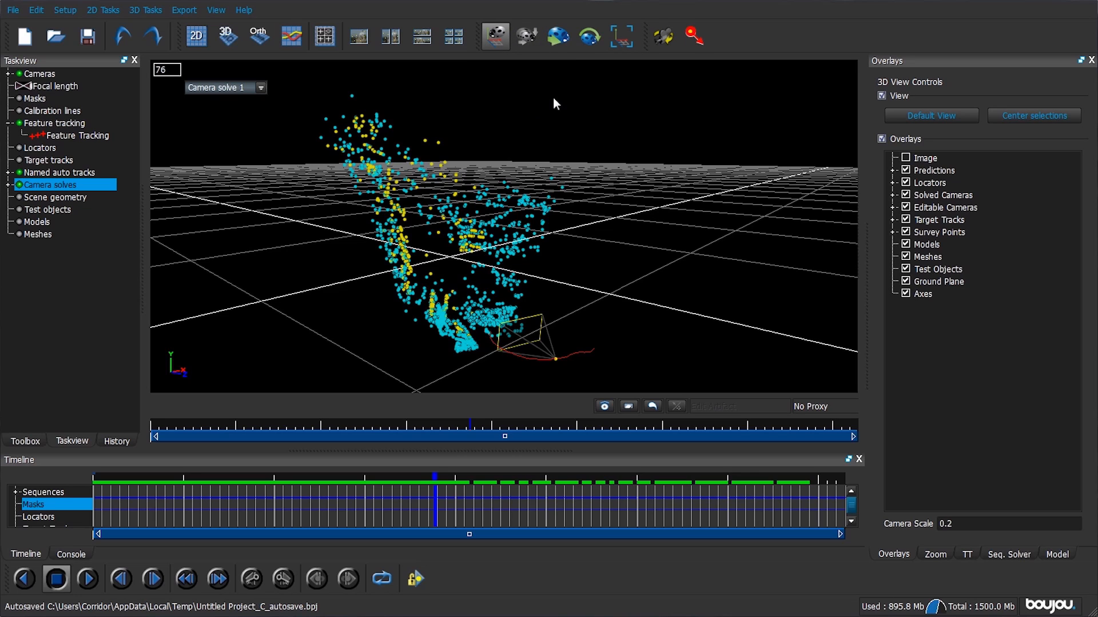
- Rotate the solved scene in side view so the alley's ground points lie parallel to the ground grid, and adjust its height
click(559, 42)
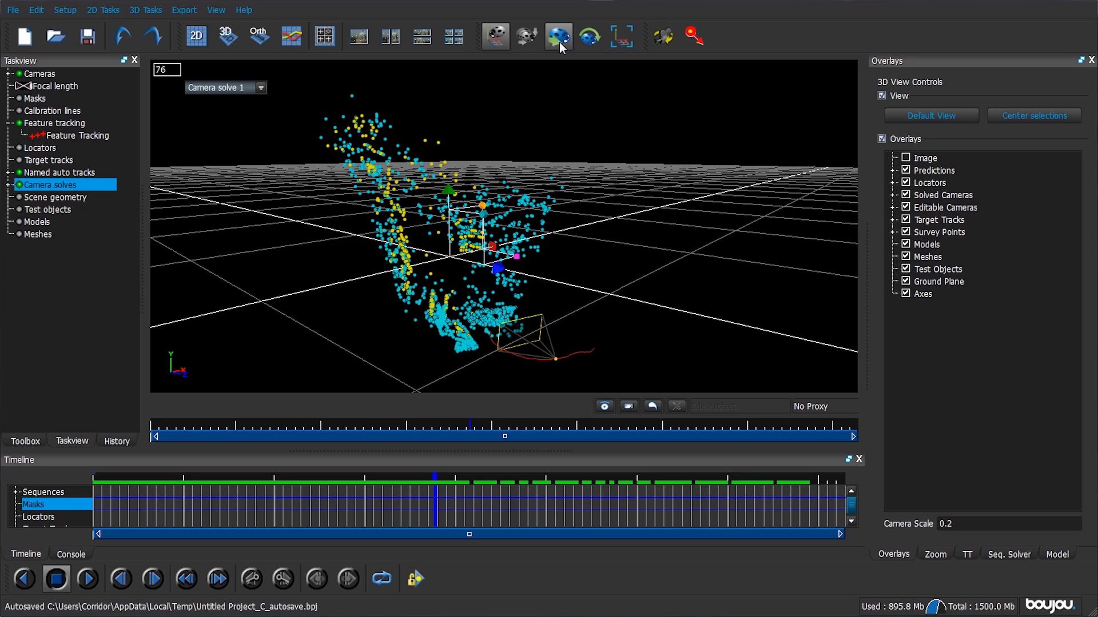
click(589, 40)
drag(686, 171, 546, 271)
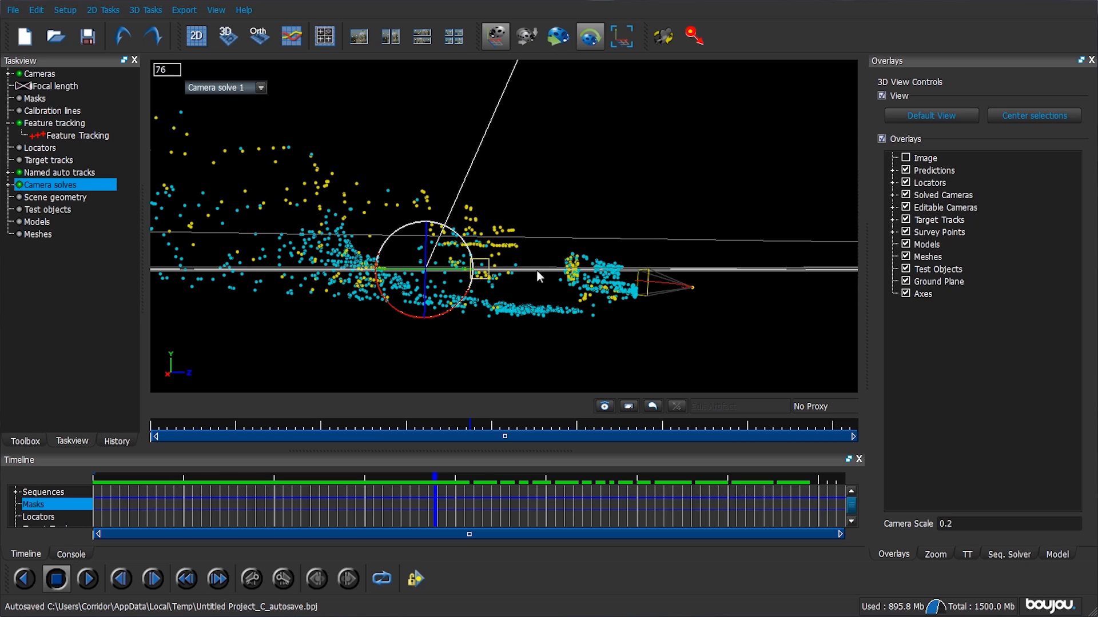
drag(435, 313, 441, 316)
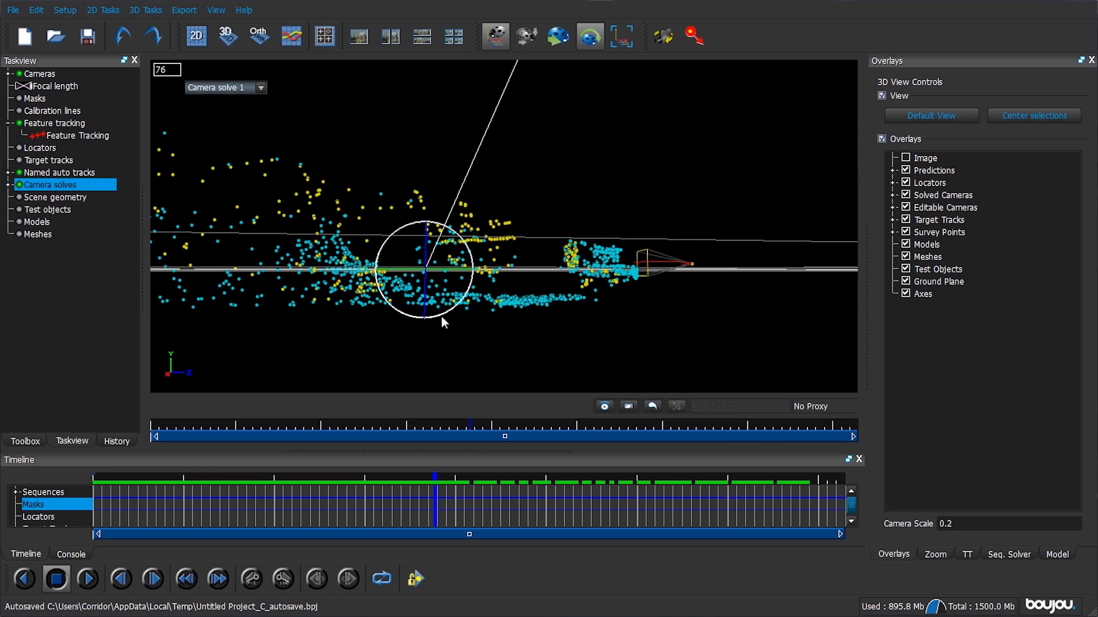
drag(427, 208, 434, 91)
drag(578, 331, 576, 335)
- Shift the solved scene in top view and rotate it so the alley walls run along the grid axis
drag(387, 225, 489, 266)
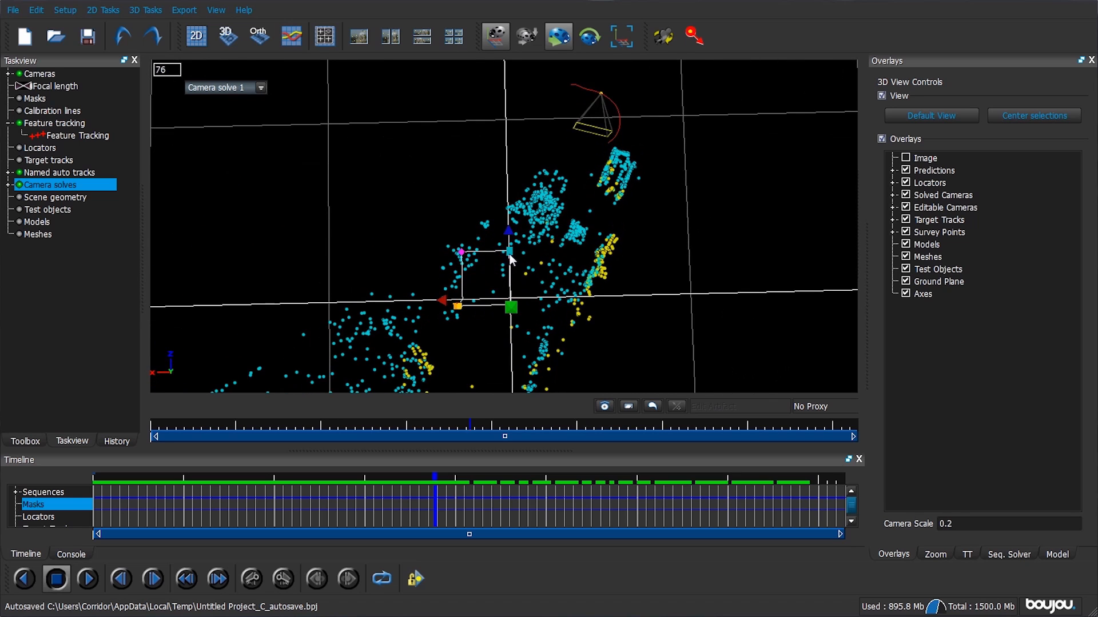
right_drag(533, 220, 545, 325)
drag(647, 279, 587, 108)
drag(523, 246, 548, 233)
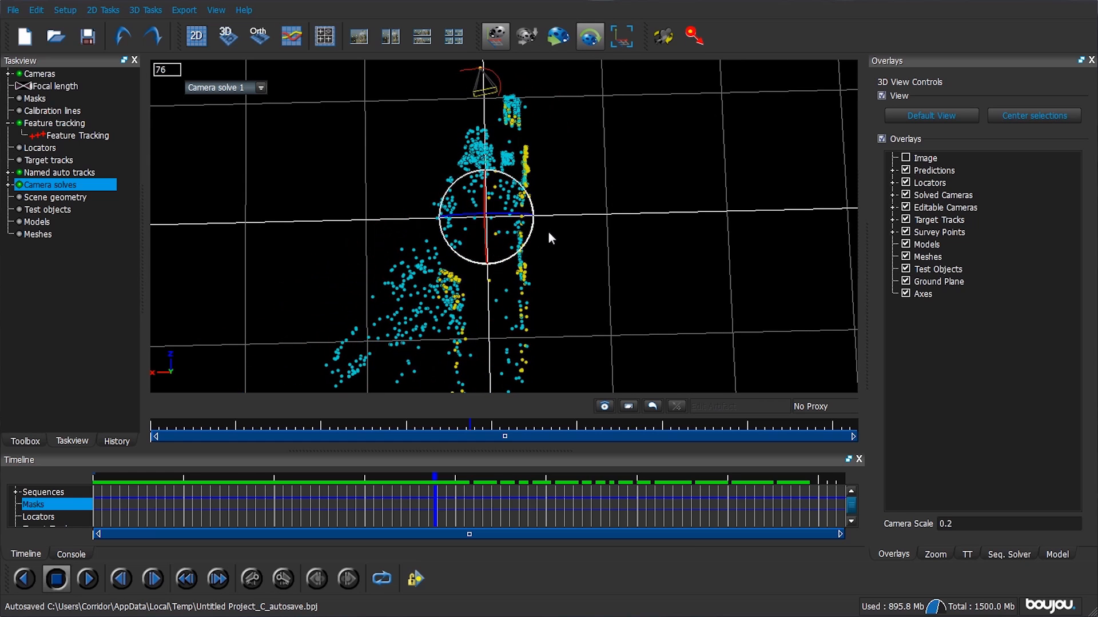
- Fine-tune the solved scene's position and rotation so the alley sits centred and straight on the world origin
click(560, 40)
drag(439, 217, 401, 218)
click(590, 38)
drag(465, 257, 474, 259)
click(559, 39)
drag(515, 309, 668, 232)
click(590, 40)
drag(553, 219, 613, 204)
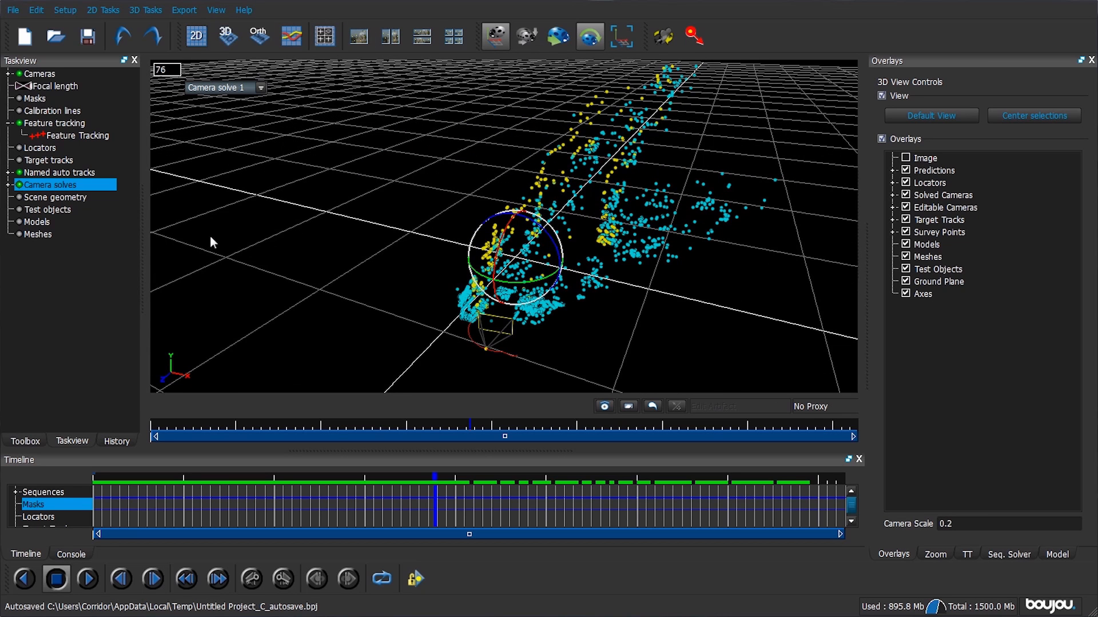
- Return to the 2D view and scrub through the footage to review the aligned solve's prediction points
click(196, 36)
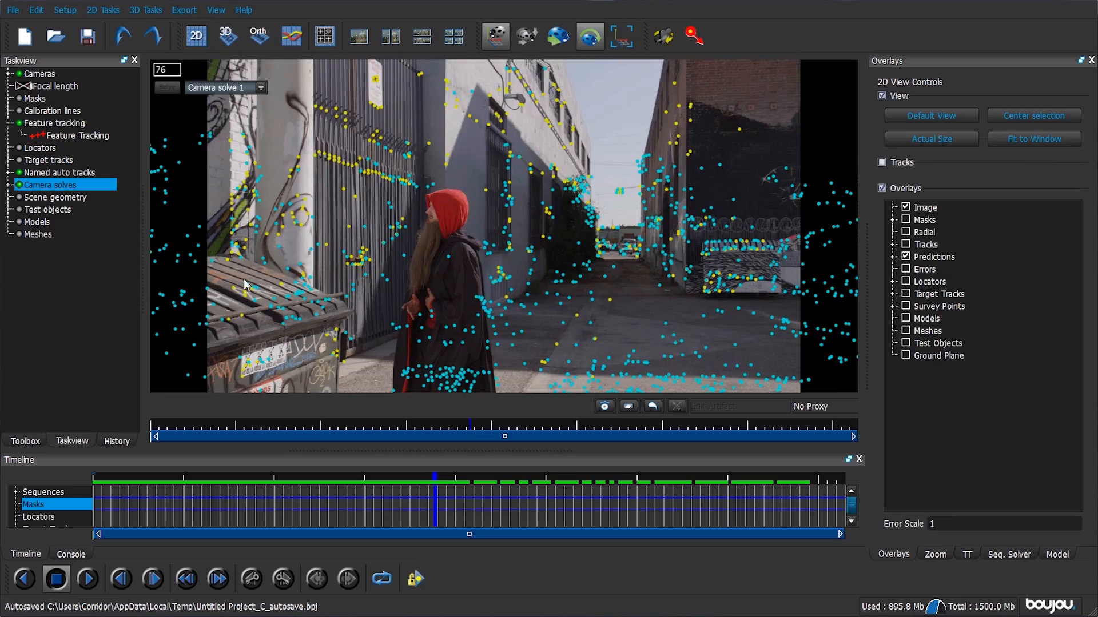
drag(278, 516, 503, 503)
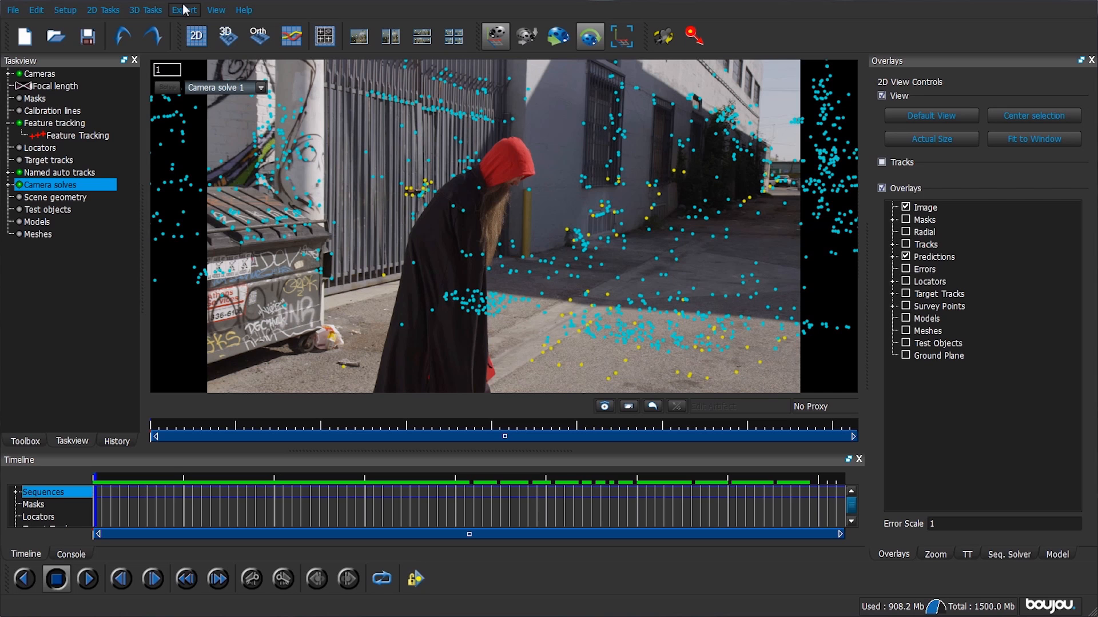
drag(128, 506, 385, 500)
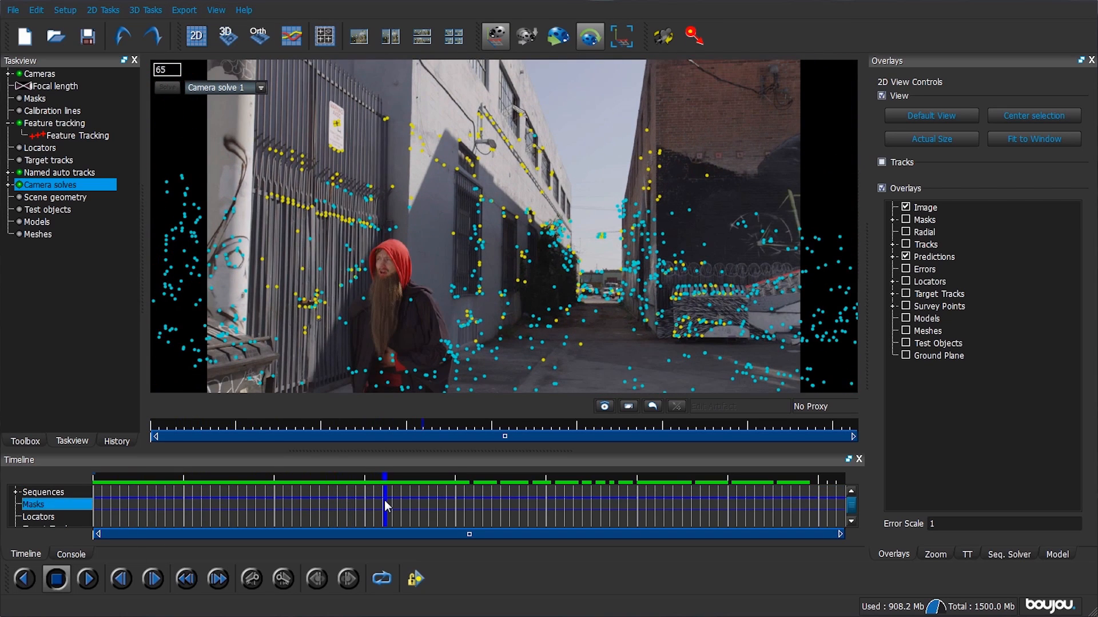
drag(385, 499, 275, 505)
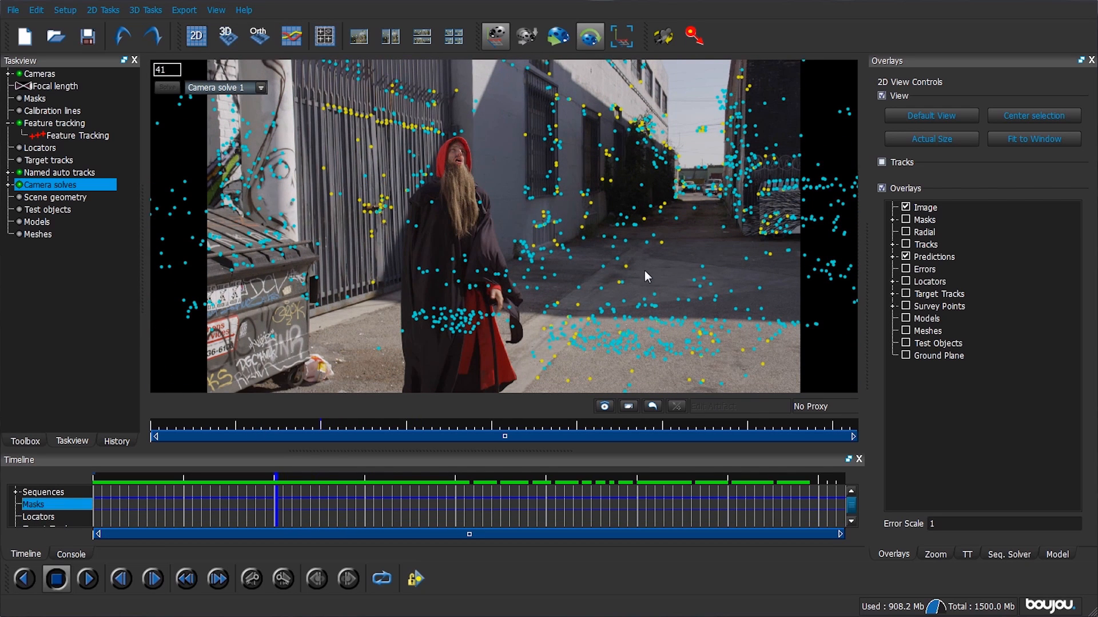
- Select groups of prediction points on the pavement, gate and dumpster top, and flag them for export
drag(600, 287, 589, 296)
drag(320, 160, 346, 197)
drag(257, 281, 283, 250)
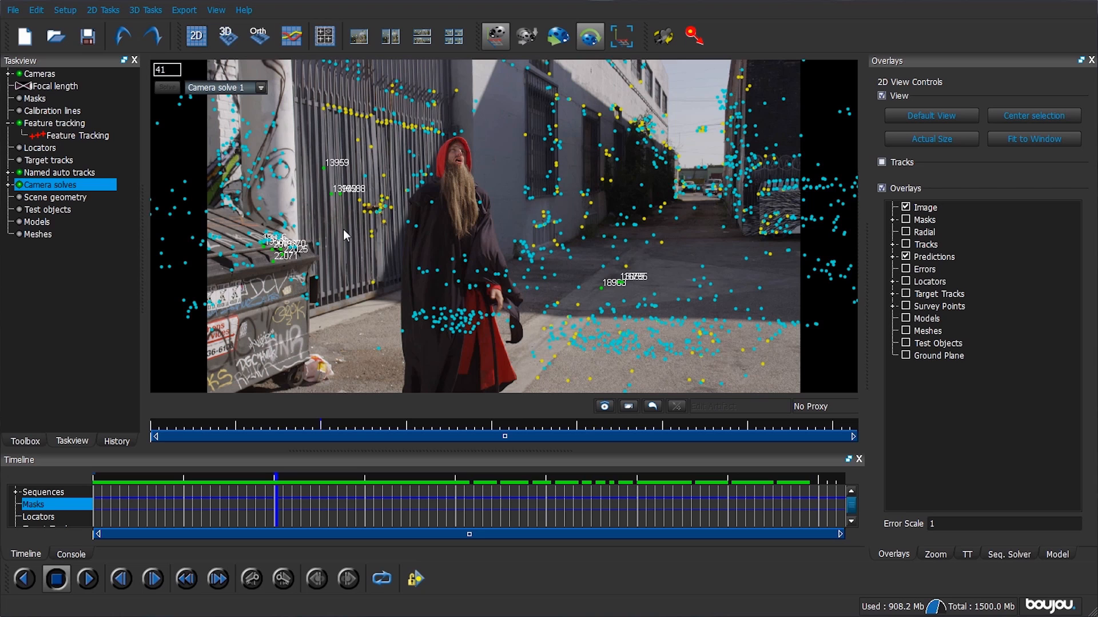
drag(563, 386, 603, 372)
right_click(273, 259)
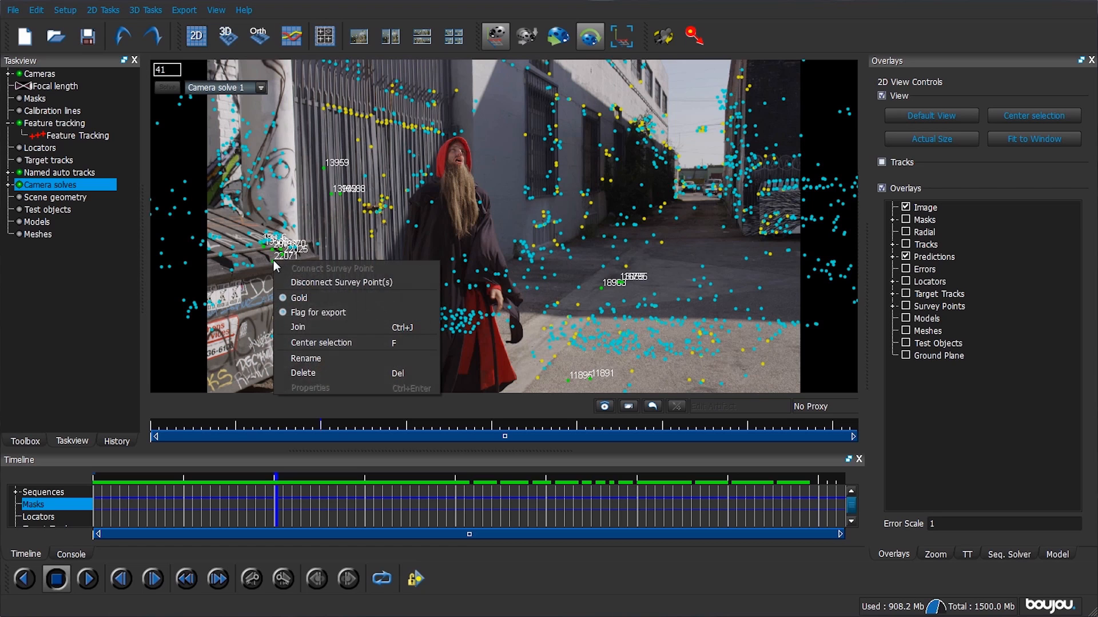
click(297, 314)
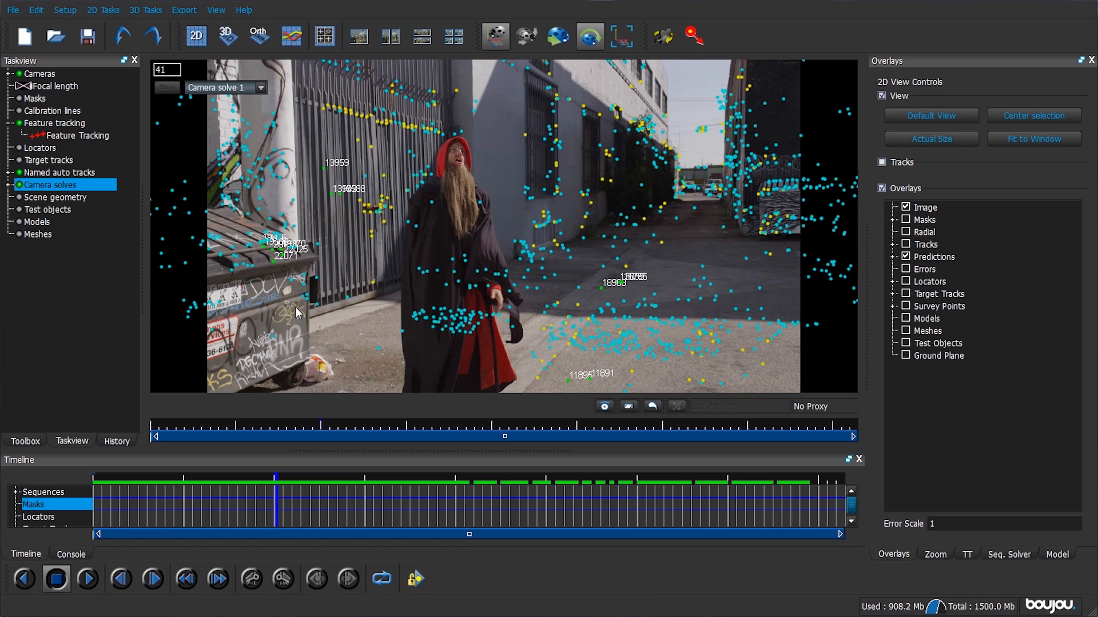
click(187, 11)
click(189, 22)
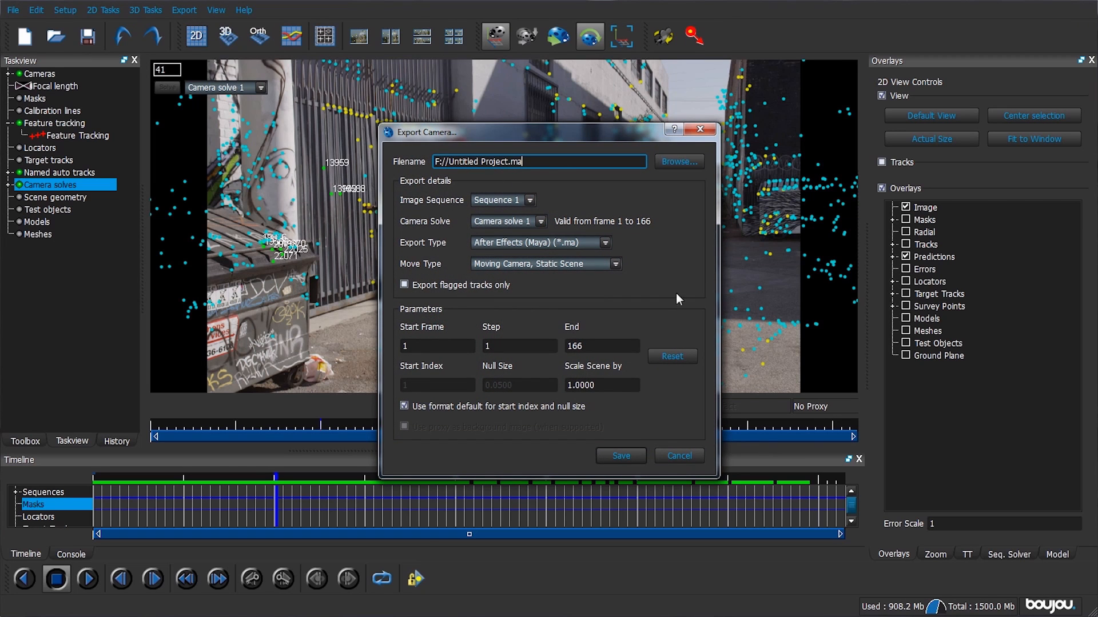
click(680, 456)
- Save the project to the Desktop under the name freemovin
key(ctrl+s)
click(13, 10)
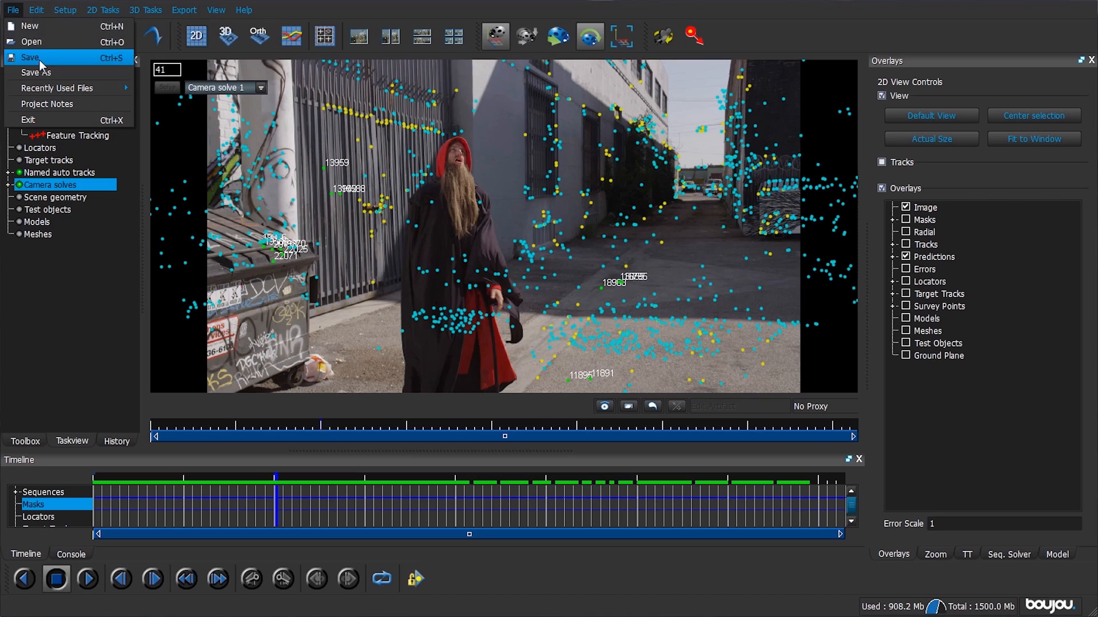
click(36, 72)
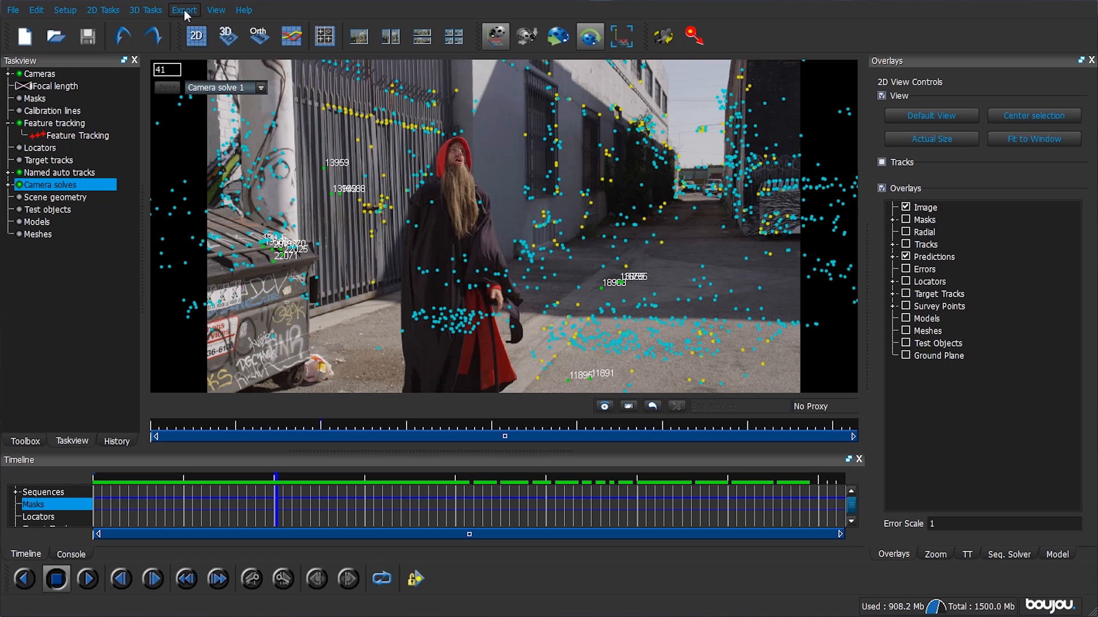
- Export the camera solve as After Effects (Maya) file freemovin.ma with flagged tracks only, scene scale 1000, and moving camera, static scene
click(185, 10)
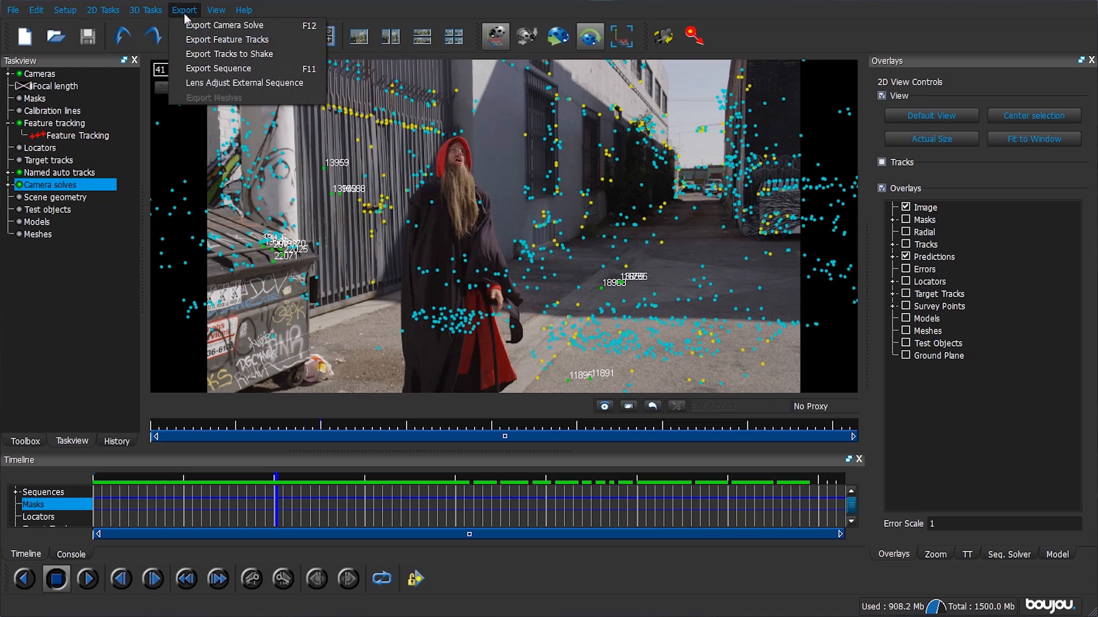
click(186, 27)
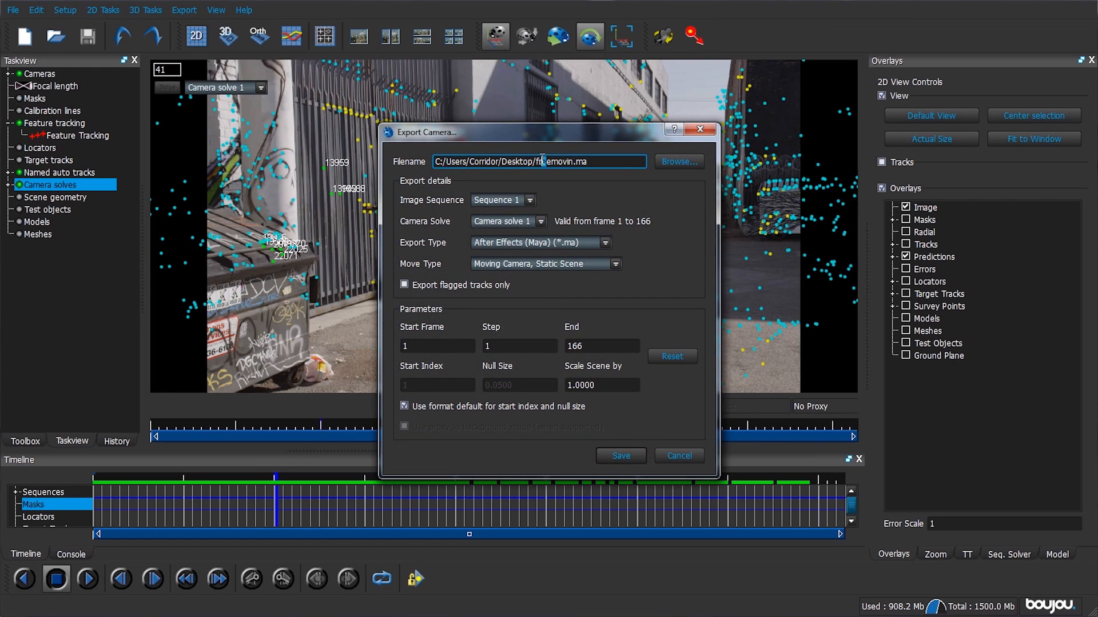
drag(539, 161, 551, 157)
click(565, 161)
click(591, 162)
click(404, 284)
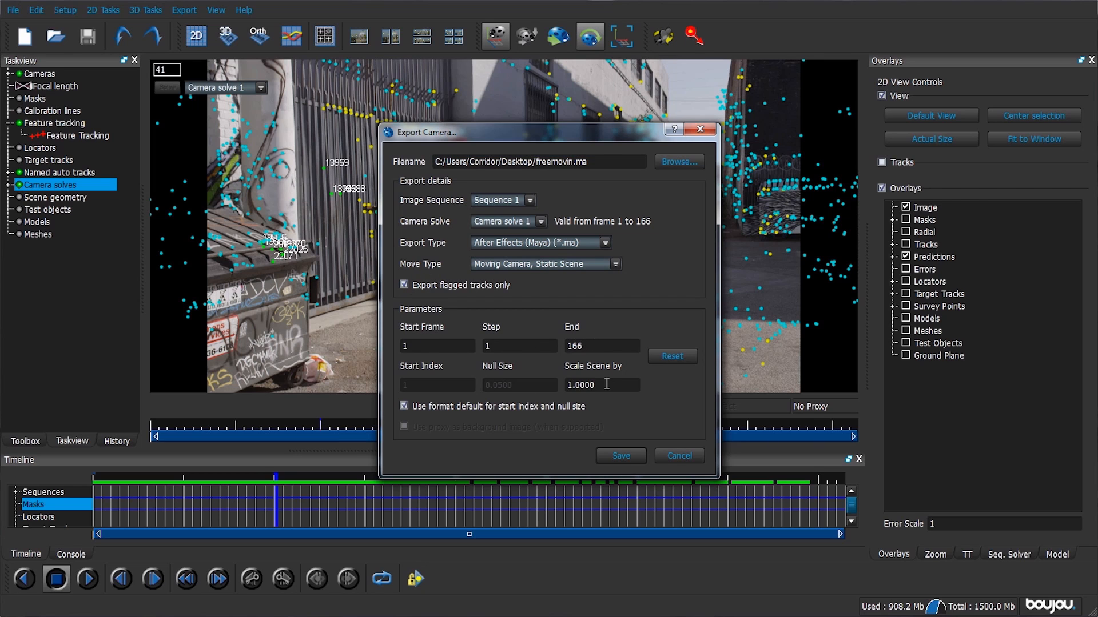
drag(607, 387, 478, 381)
text(10)
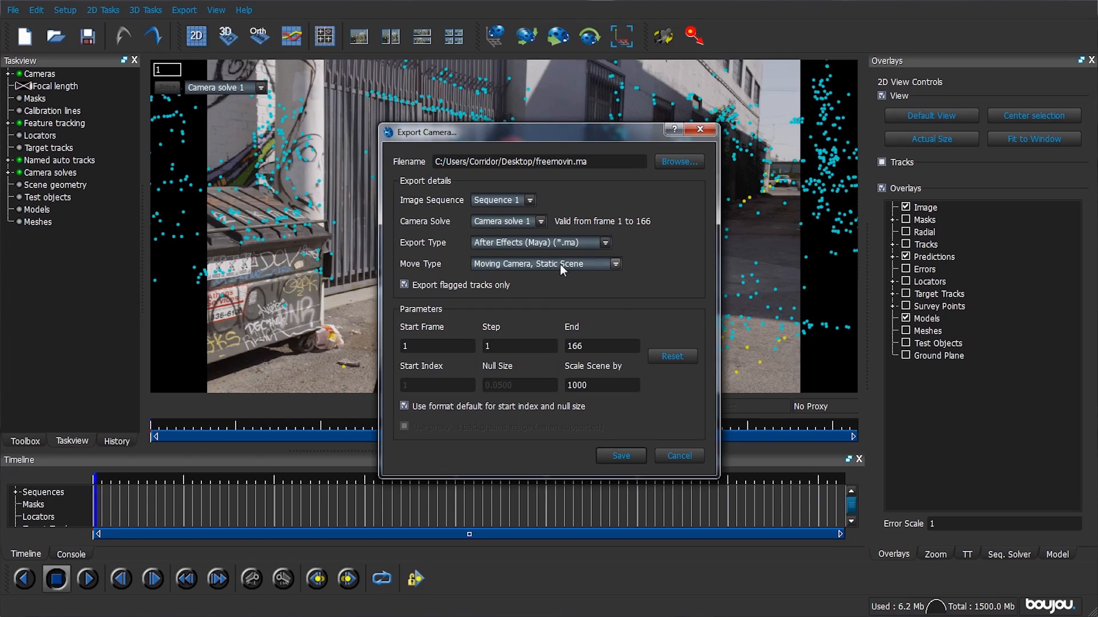
click(560, 264)
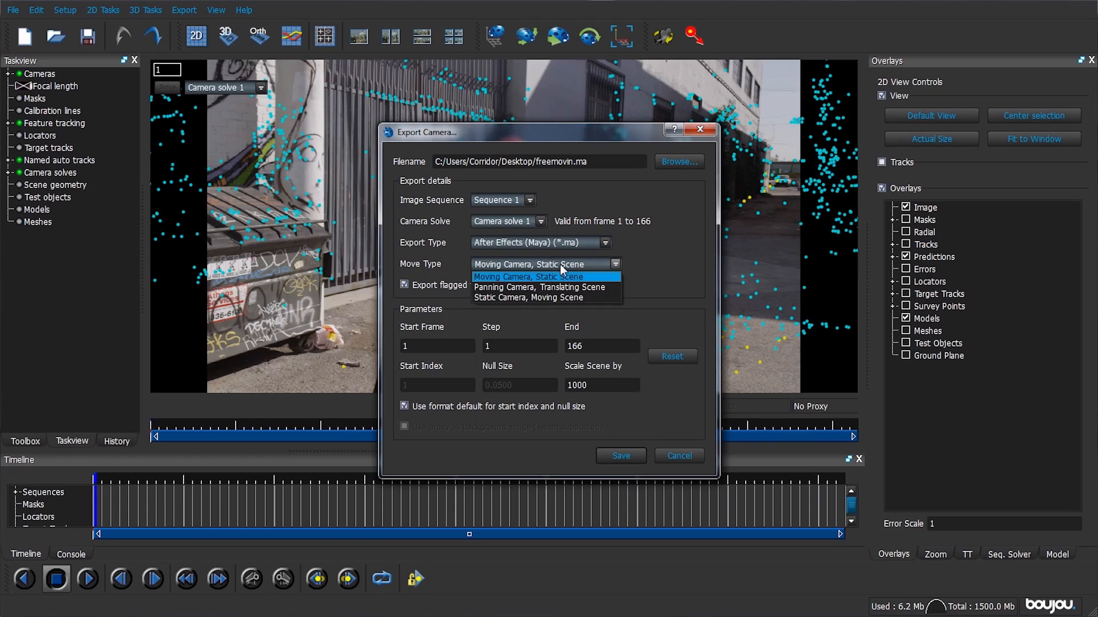
click(560, 264)
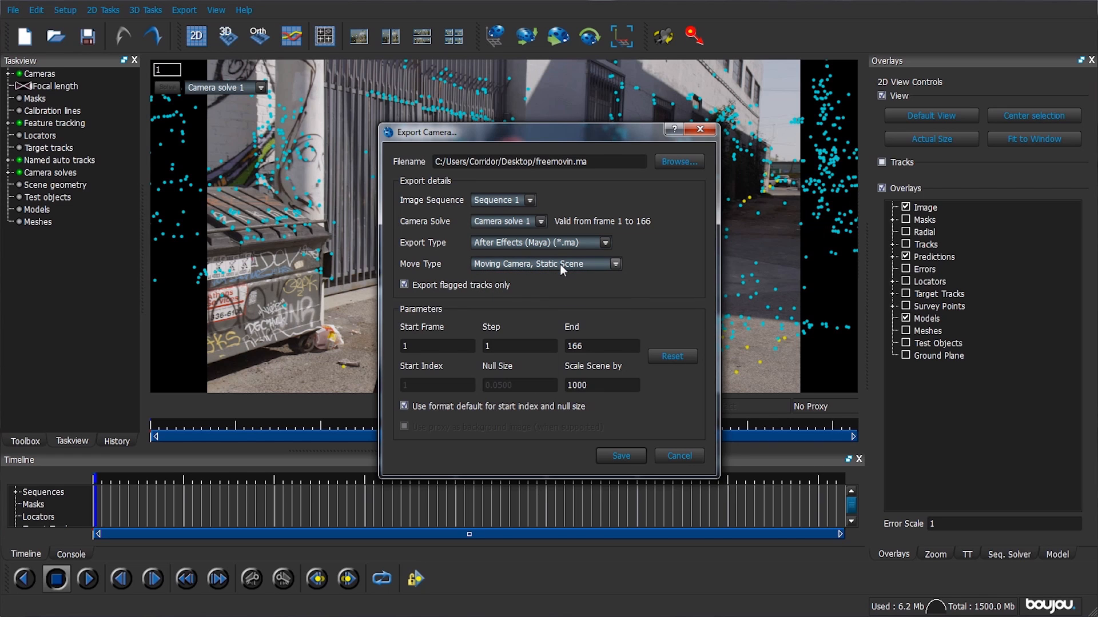
click(615, 456)
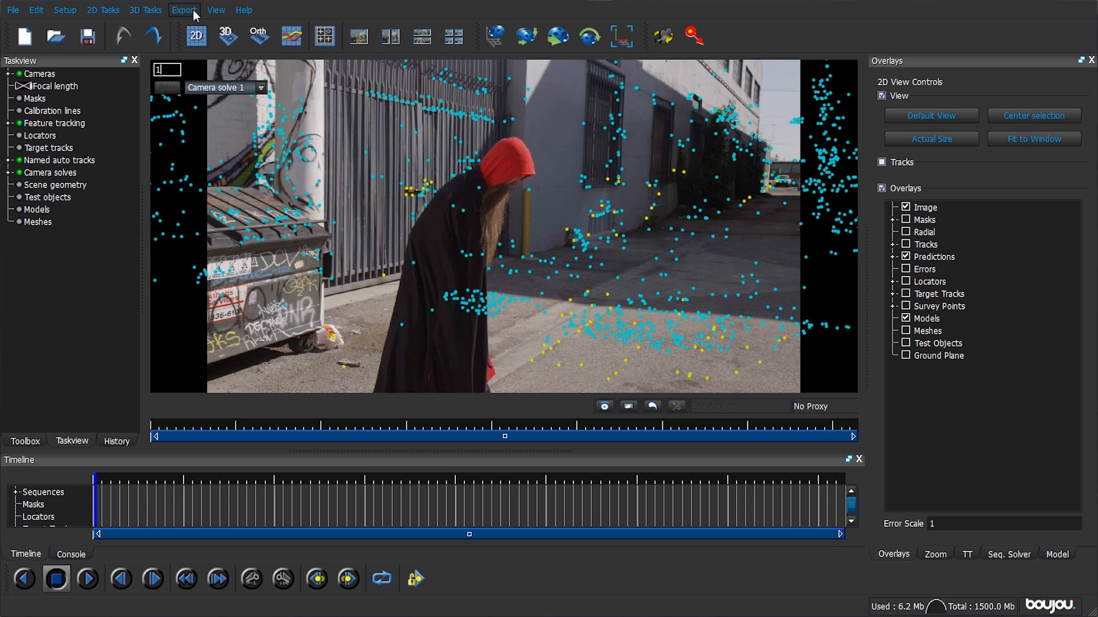
- Export the camera solve again as 3D Studio Max file freemovin.ms with the scene scaled by 100
click(194, 10)
click(194, 20)
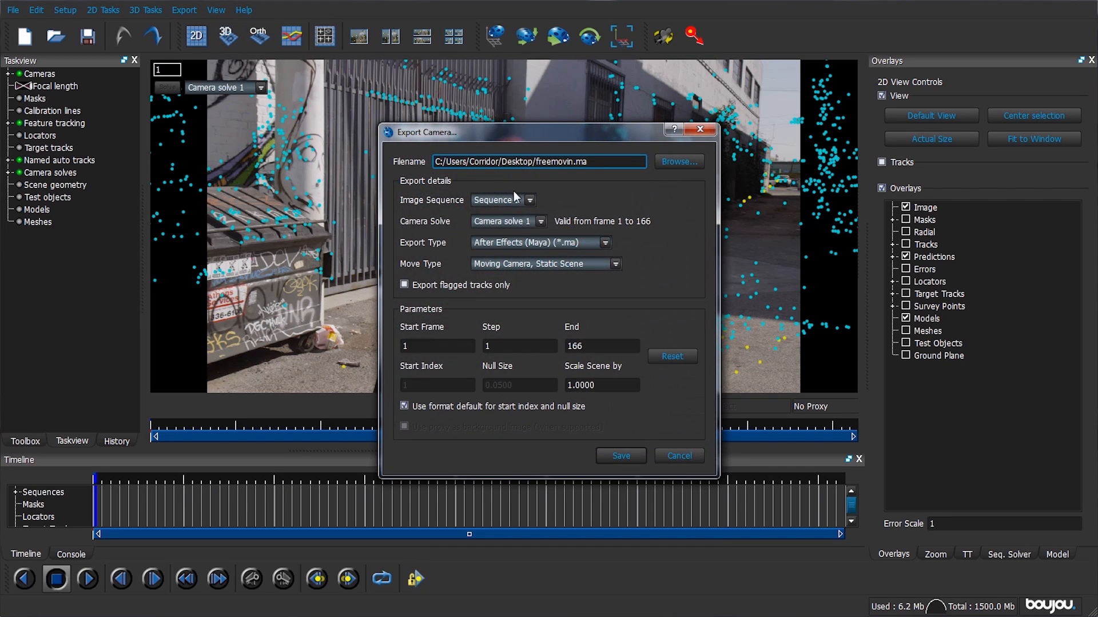
click(526, 245)
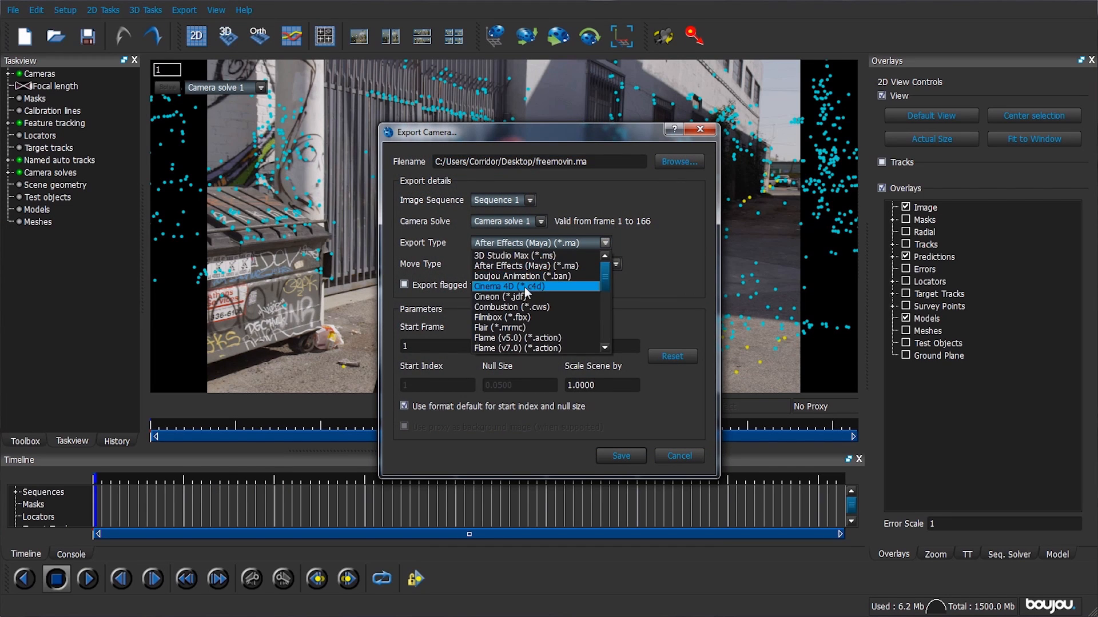
click(530, 255)
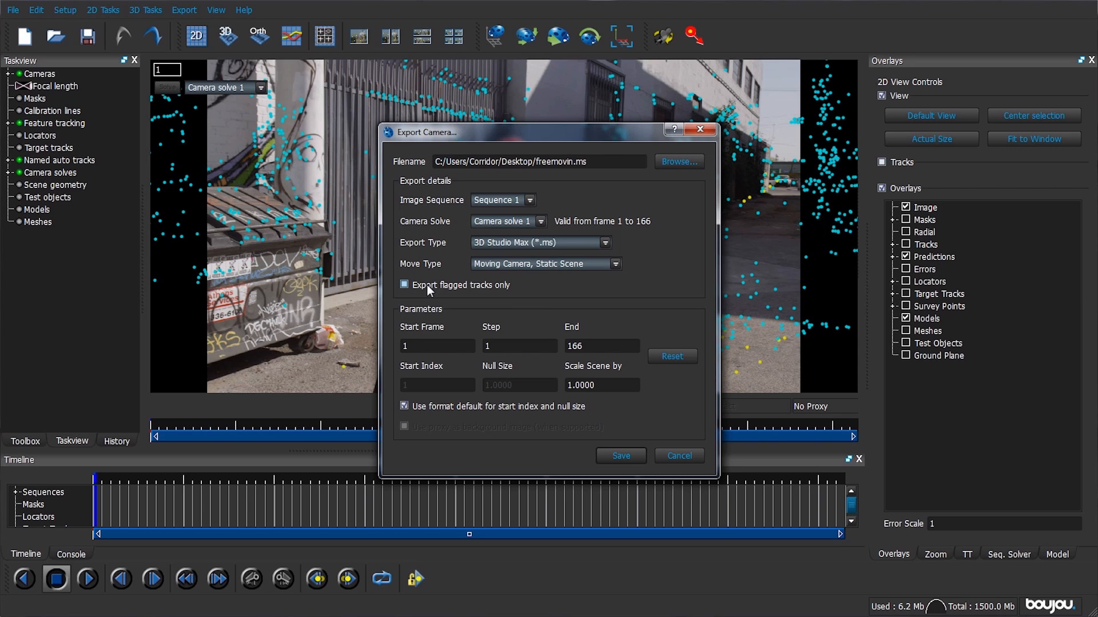
drag(637, 382, 532, 381)
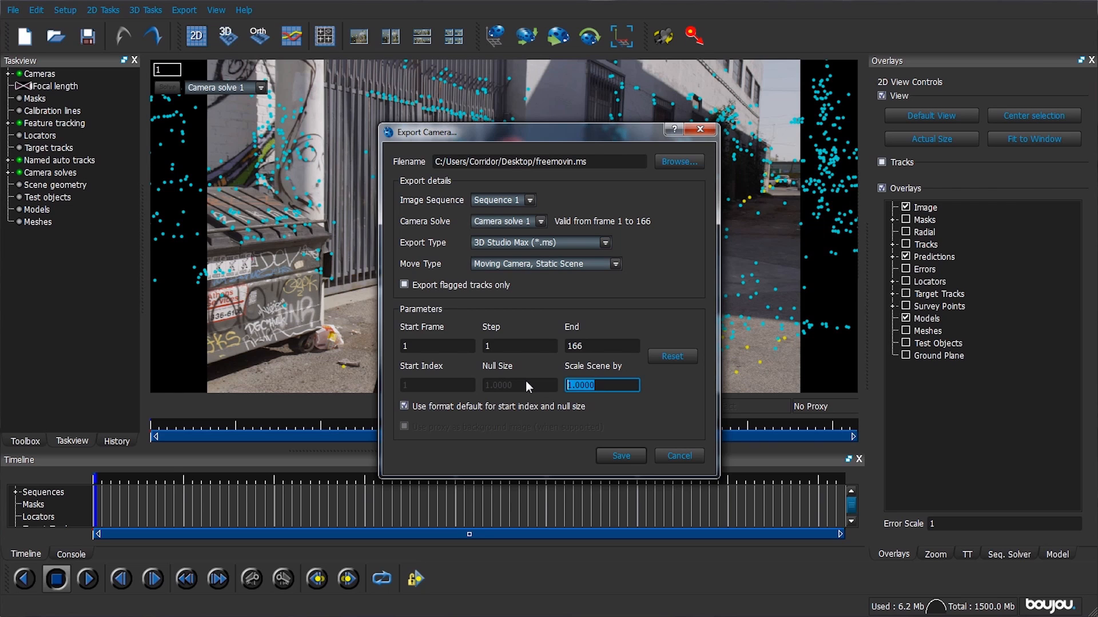
text(100)
click(613, 456)
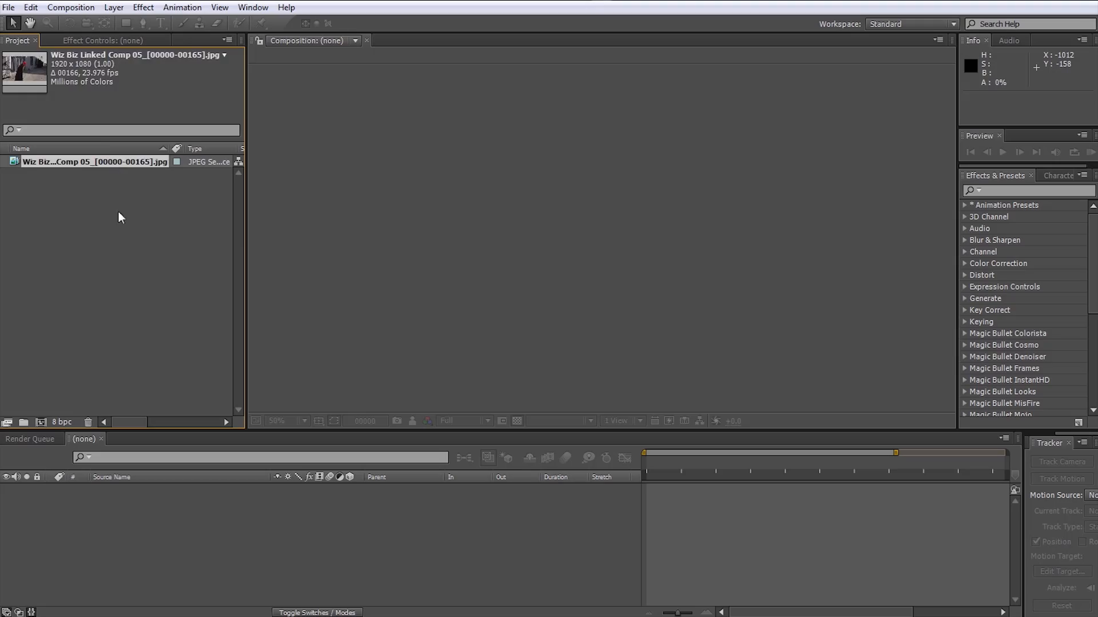
- Switch to After Effects and interpret the imported JPEG sequence at 24 frames per second
click(91, 163)
right_click(101, 160)
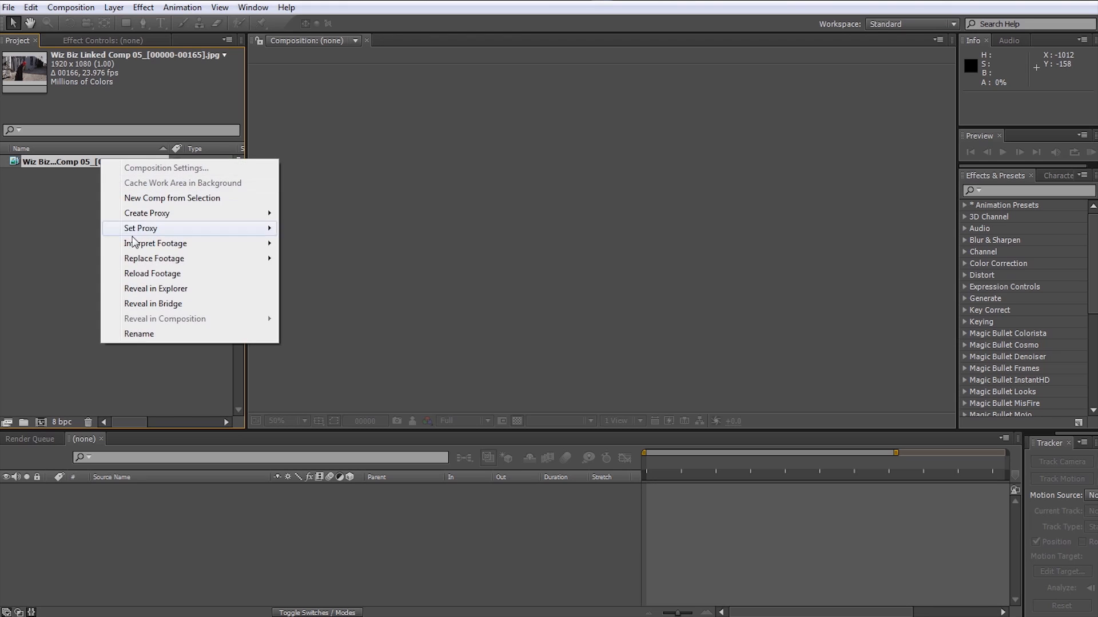
mouse_move(161, 248)
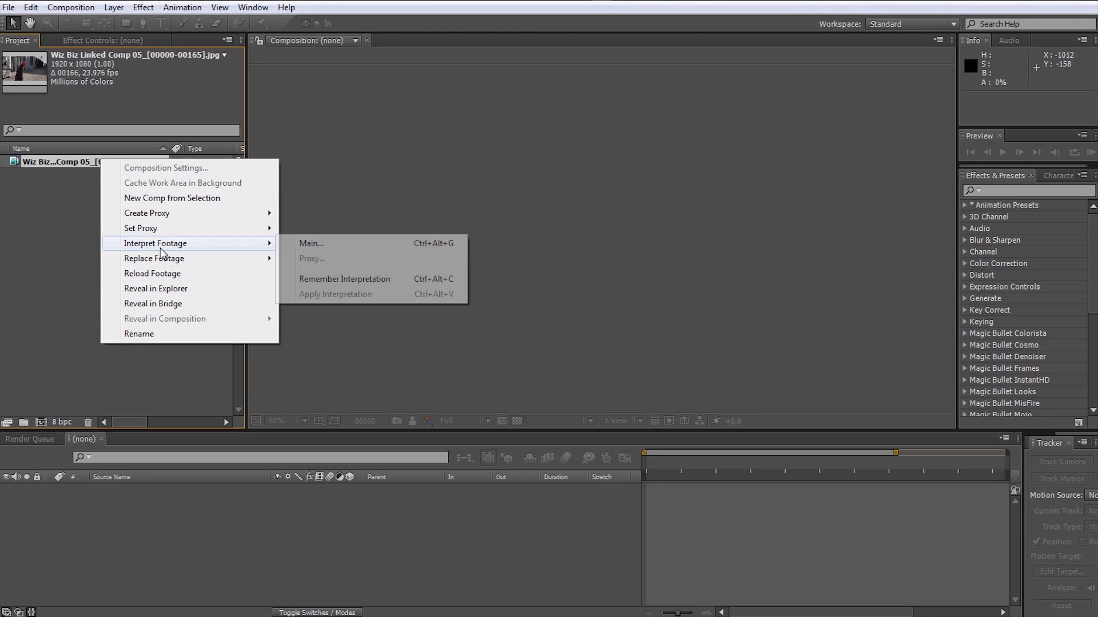
click(308, 243)
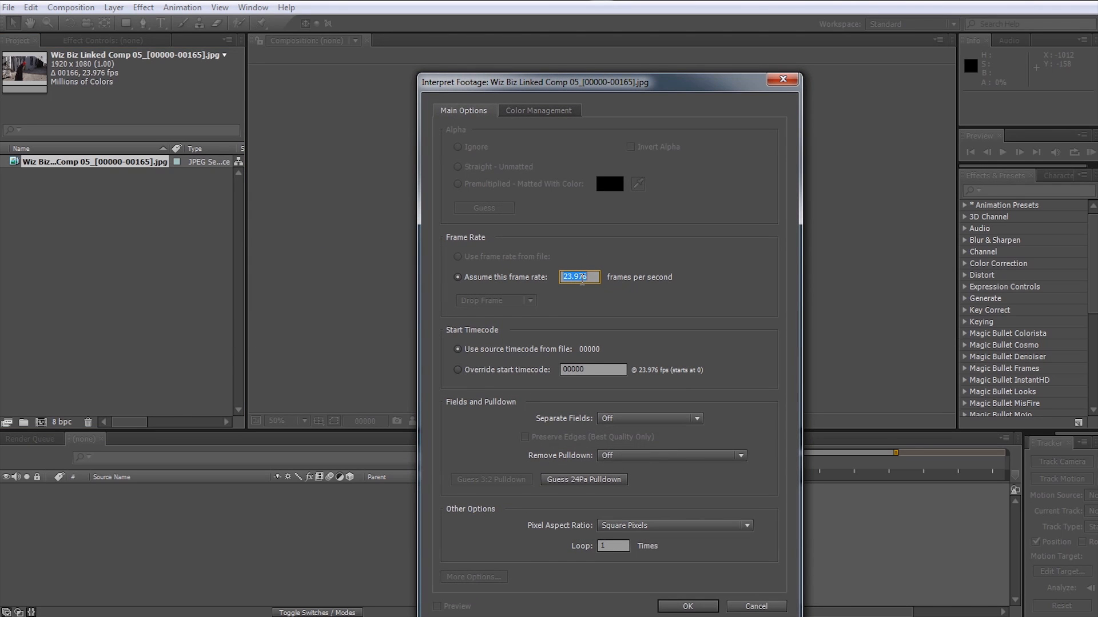
click(705, 606)
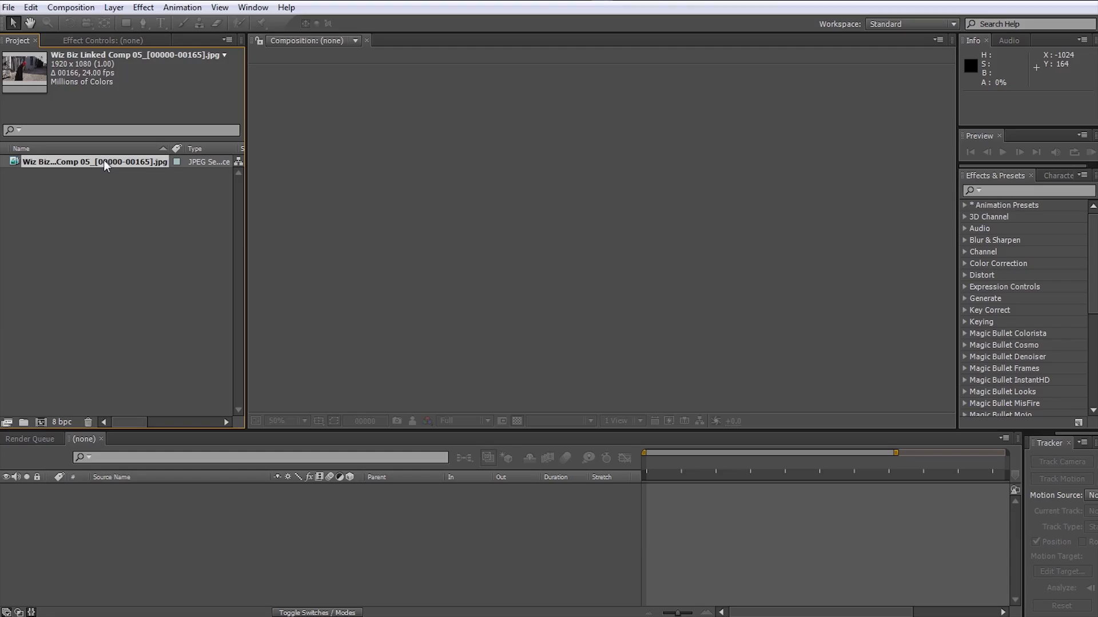
- Create a composition from the JPEG sequence and scrub through its first frames
drag(104, 160, 46, 375)
drag(41, 421, 41, 421)
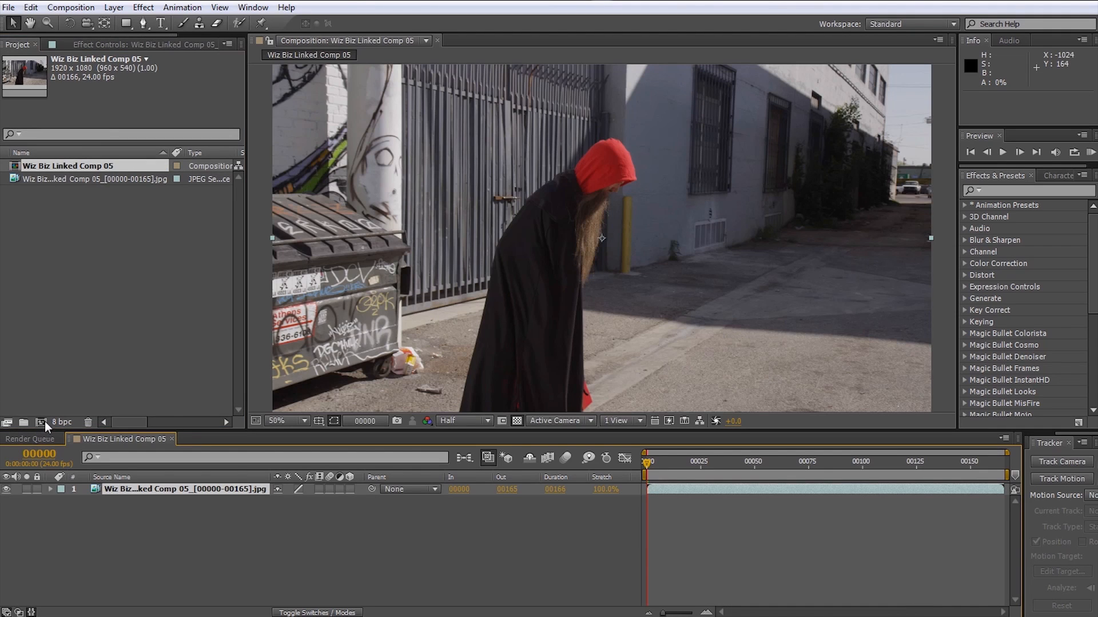
drag(669, 471, 609, 481)
- Import the exported freemovin.ma camera file into the project and open the freemovin composition
click(96, 233)
double_click(85, 258)
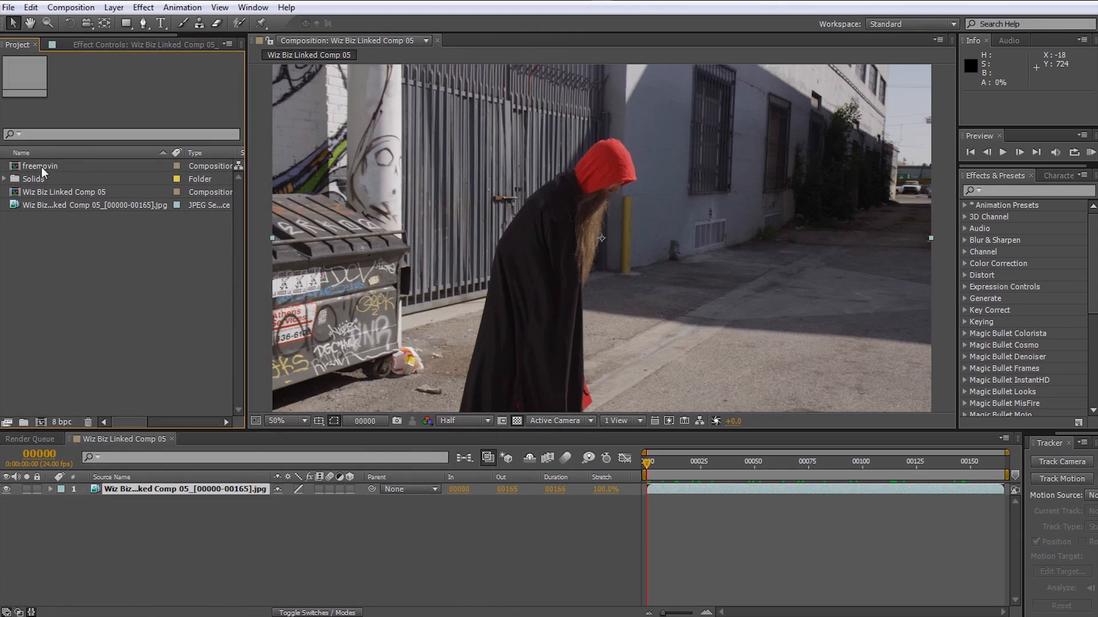
double_click(39, 163)
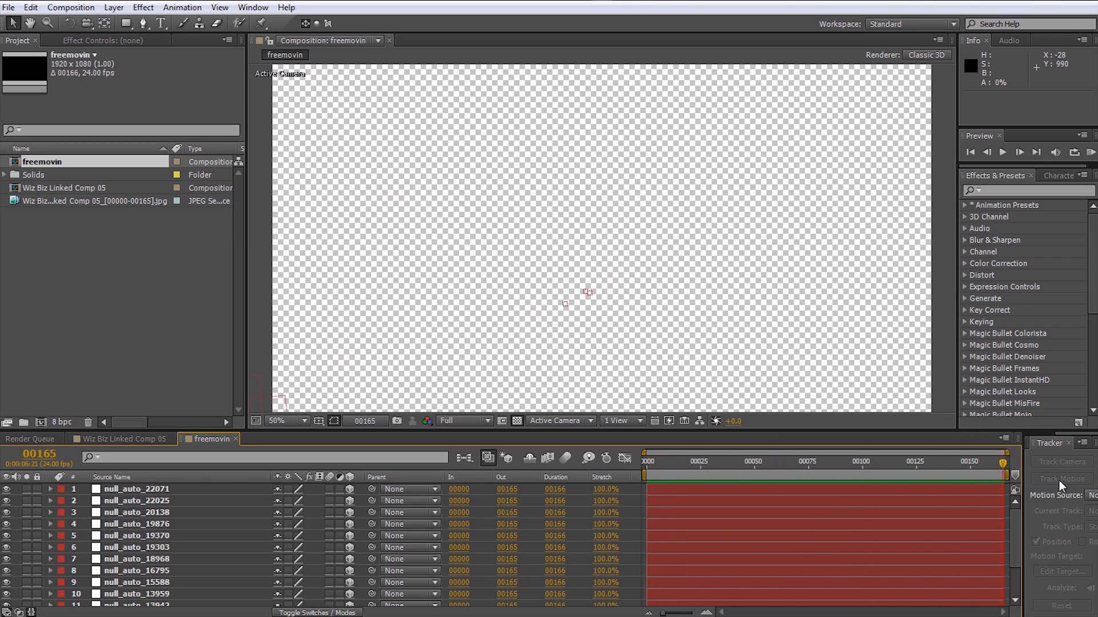
- Copy all the nulls and the camera from freemovin into the Wiz Biz Linked Comp 05 composition and scrub to check them
click(158, 488)
scroll(181, 558, down, 2)
shift+click(180, 598)
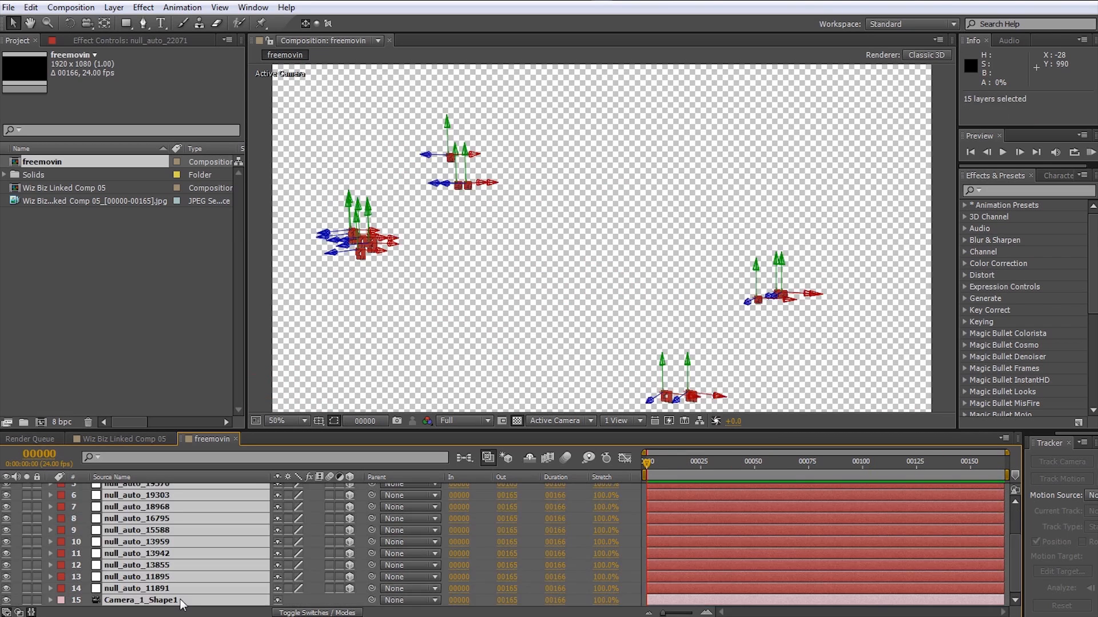
click(119, 439)
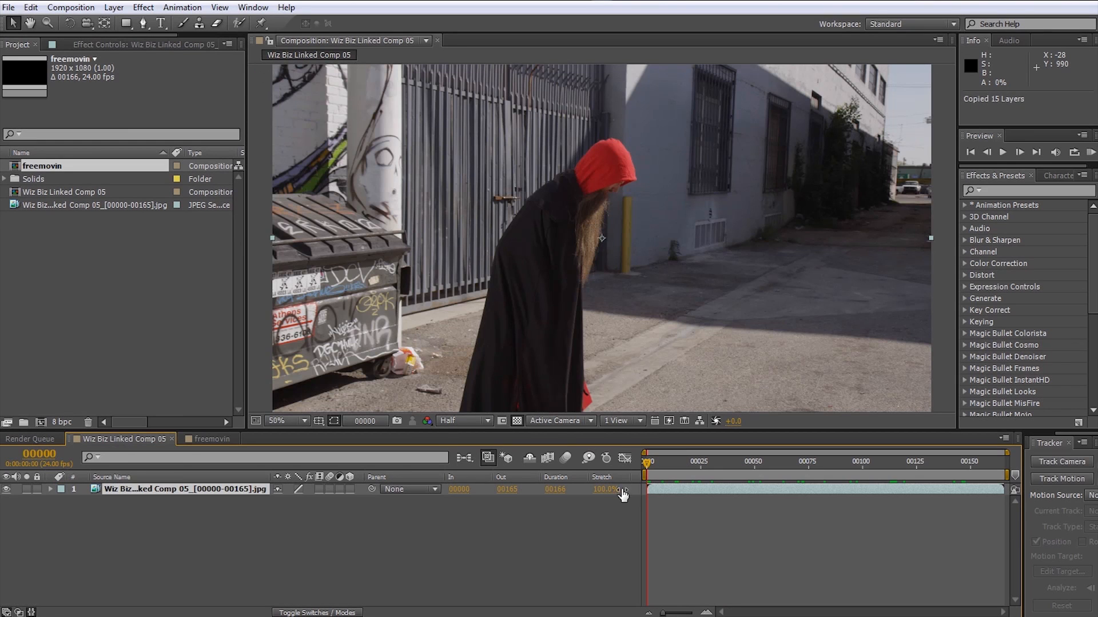
key(ctrl+v)
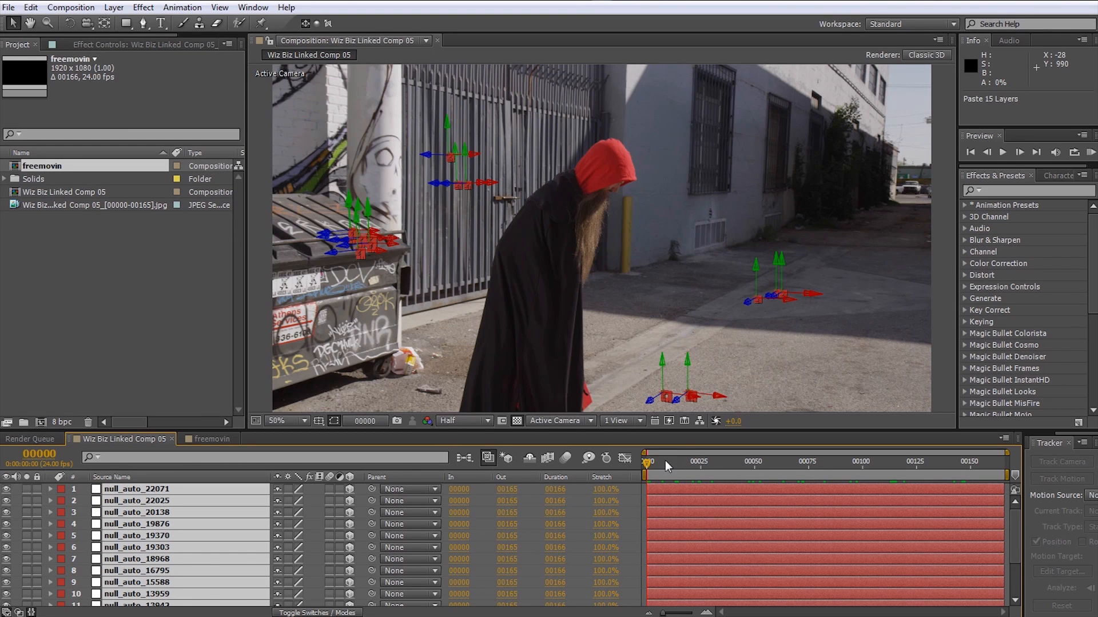
drag(654, 464, 630, 485)
- Add a new dark blue solid to the footage composition and make it a 3D layer
scroll(671, 534, down, 3)
click(239, 604)
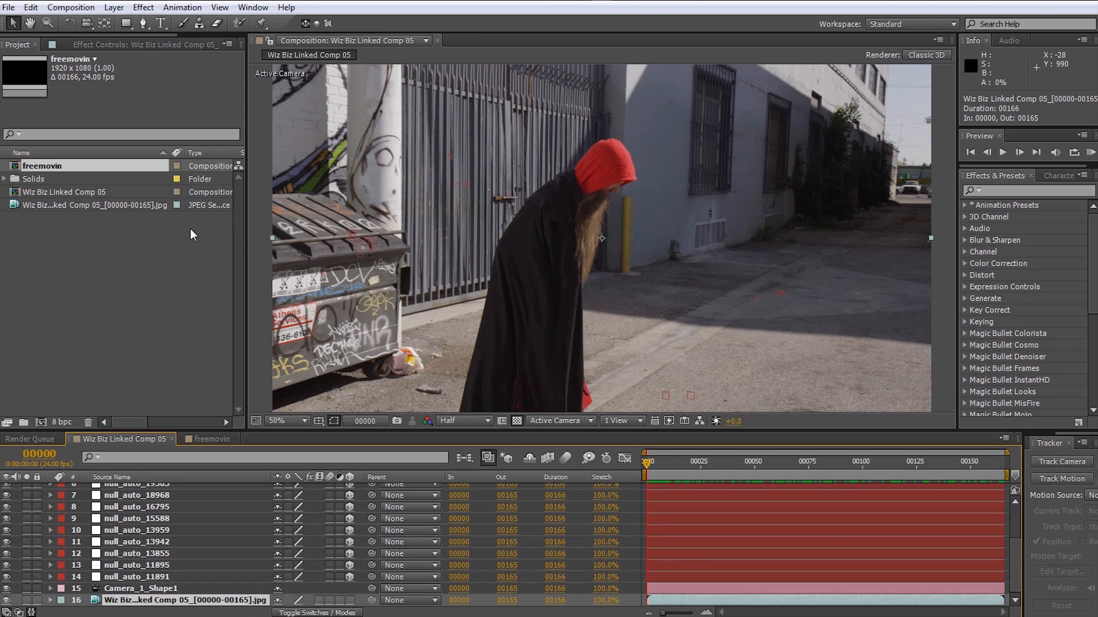
click(113, 7)
mouse_move(131, 24)
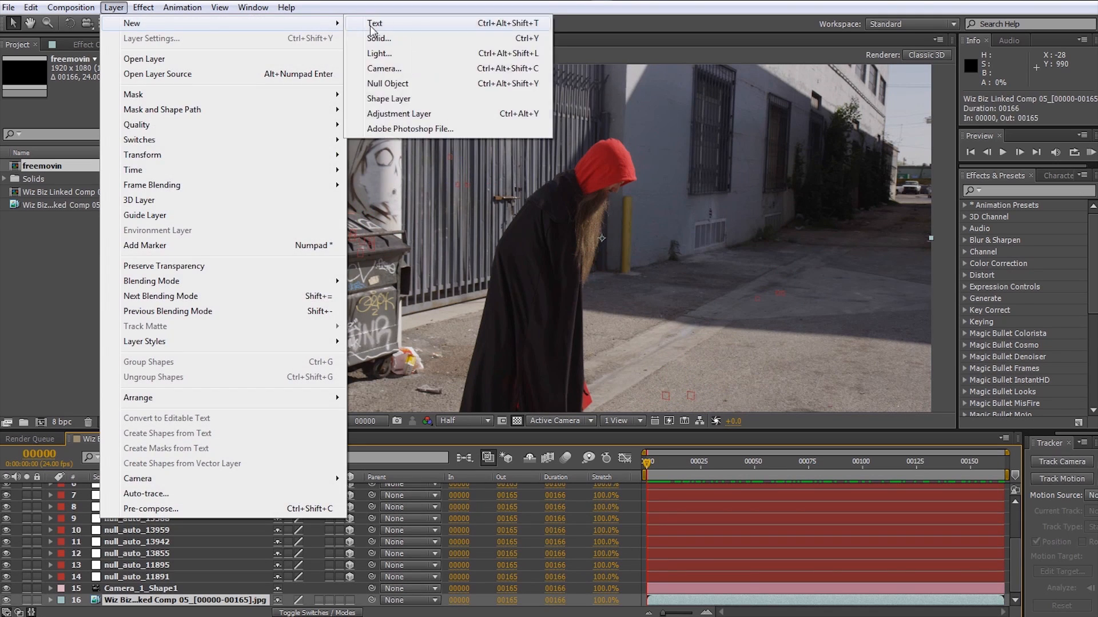
click(409, 40)
click(650, 478)
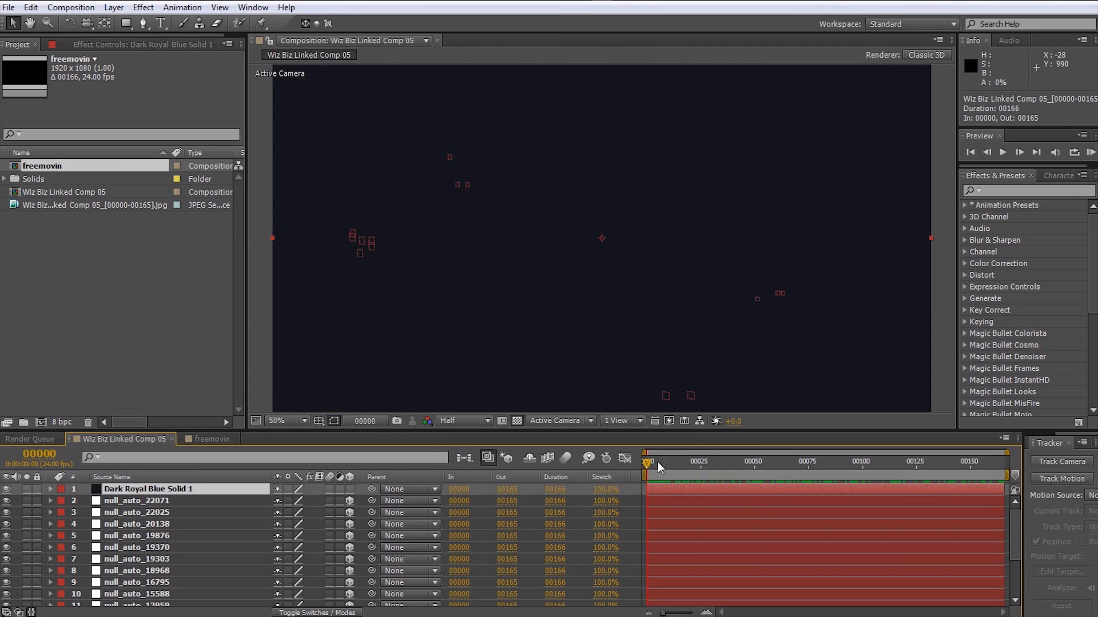
click(350, 489)
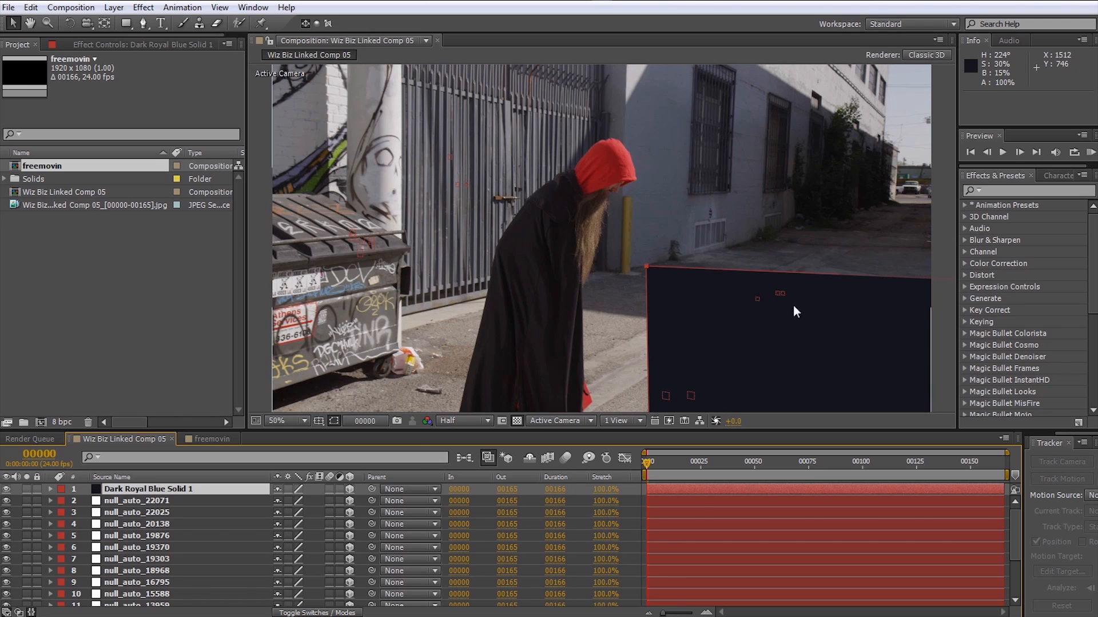
- Switch to the "4 Views - Left" layout and select nulls down to null_auto_11891 to locate the ones on the ground
click(640, 421)
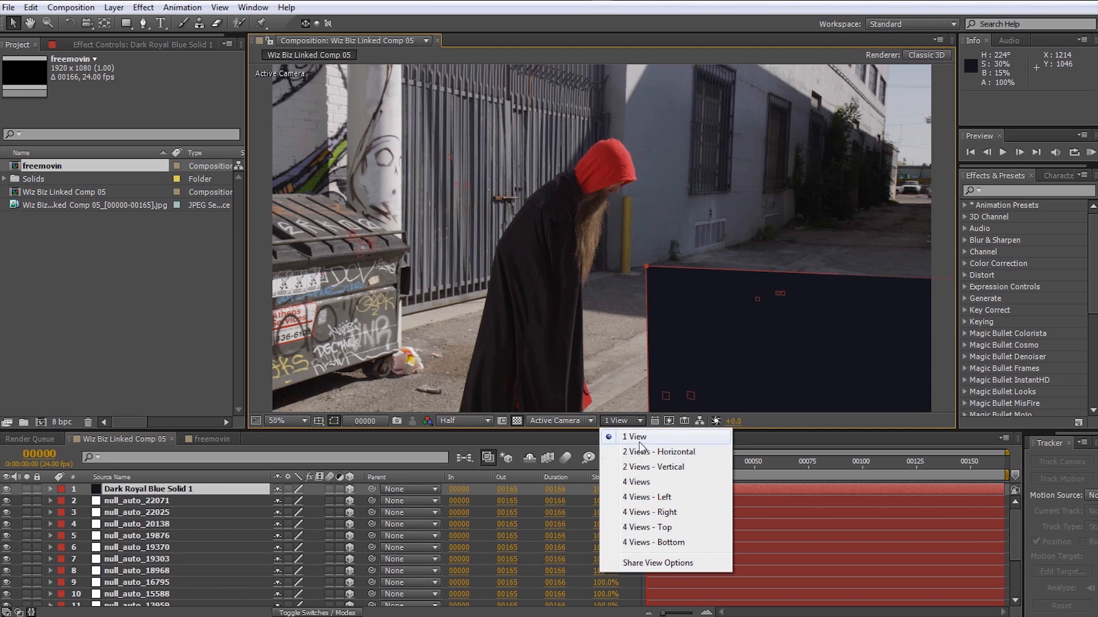
click(661, 498)
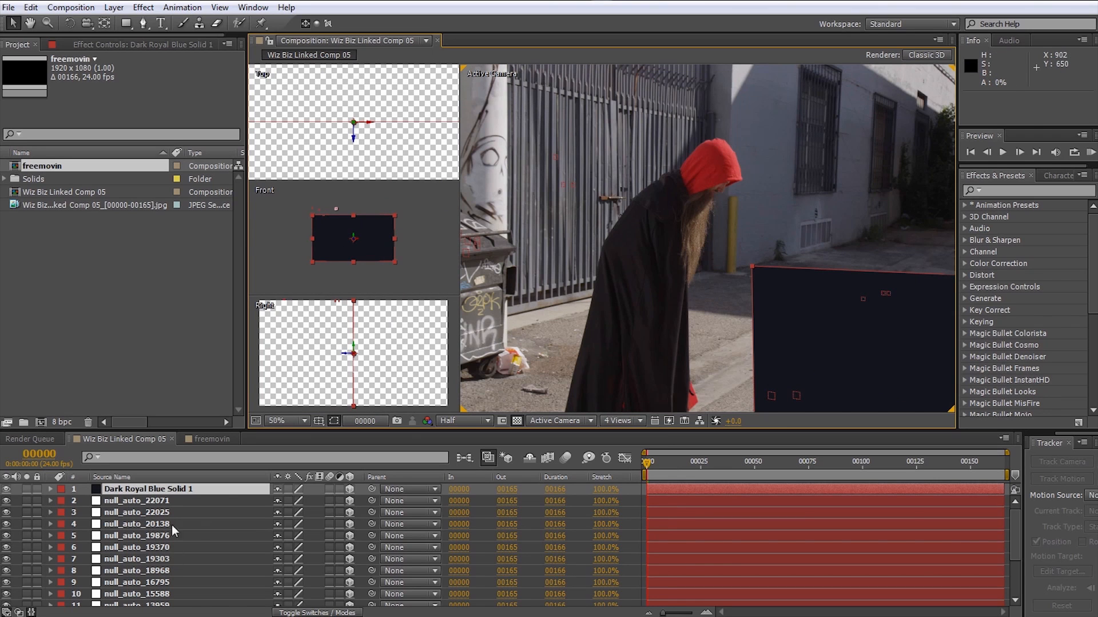
click(157, 548)
click(138, 594)
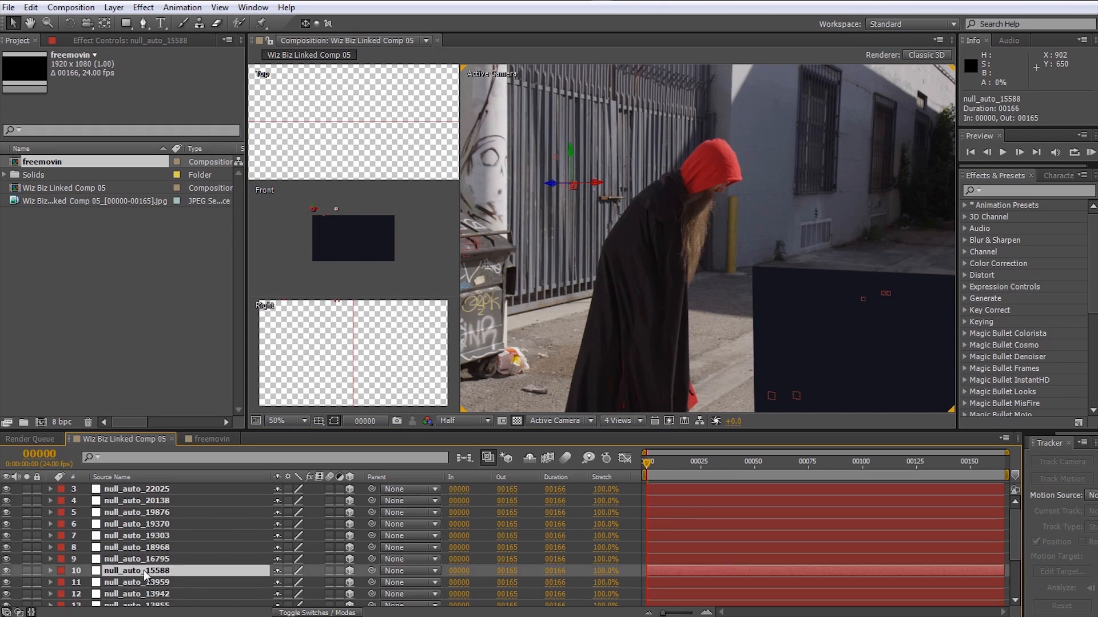
scroll(140, 589, down, 2)
click(143, 579)
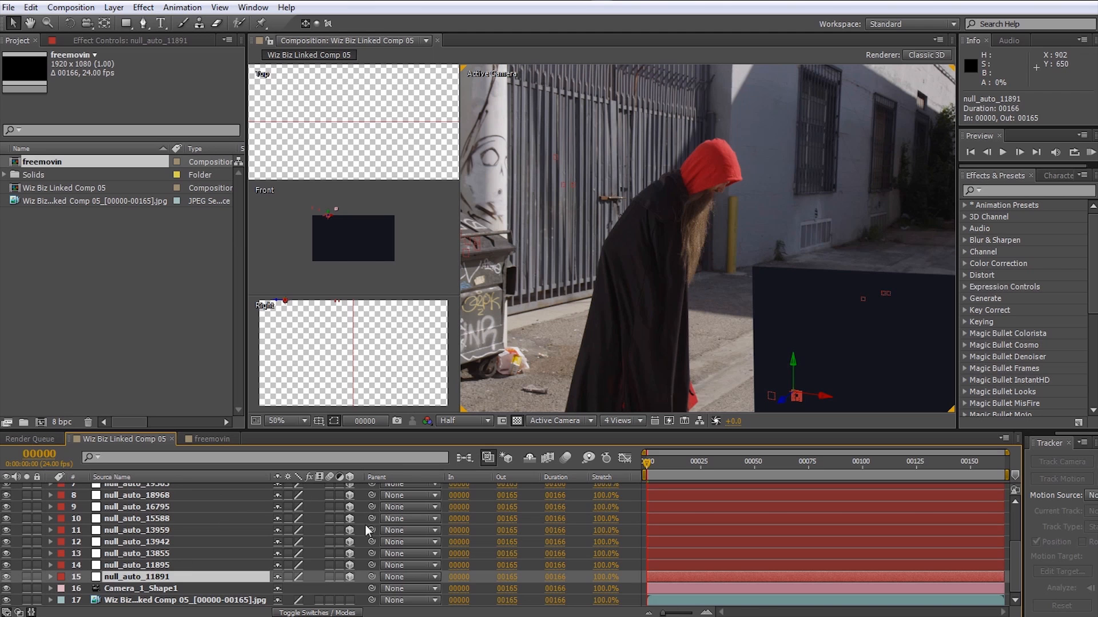
- Scale the dark blue solid to 52% and rotate it flat to an orientation of 270°, 0°, 0°
scroll(228, 492, up, 5)
scroll(330, 220, up, 2)
click(203, 490)
key(s)
drag(292, 500, 265, 501)
drag(385, 260, 280, 170)
scroll(338, 200, up, 2)
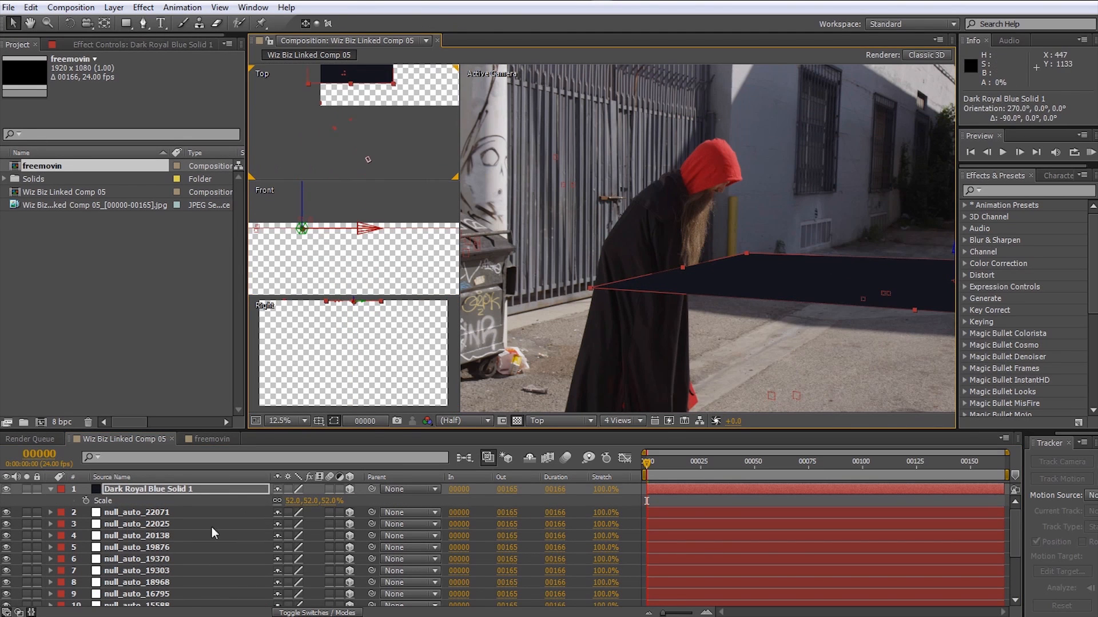
- Reduce the solid's scale to 8% and move it onto the ground nulls at a Y position of about -0.5
drag(303, 501, 284, 508)
scroll(320, 189, up, 1)
drag(306, 239, 306, 228)
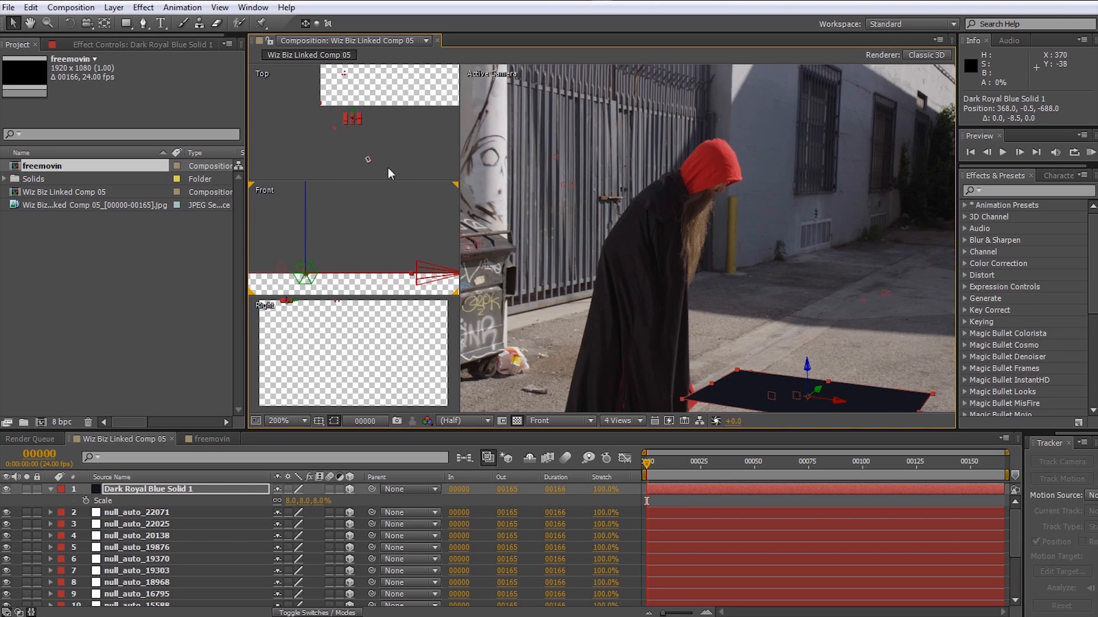
drag(833, 367, 841, 355)
- Return to a single camera view, slide the solid along the ground to about X 354, Z -643.7, and scrub to frame 12
click(638, 421)
click(663, 437)
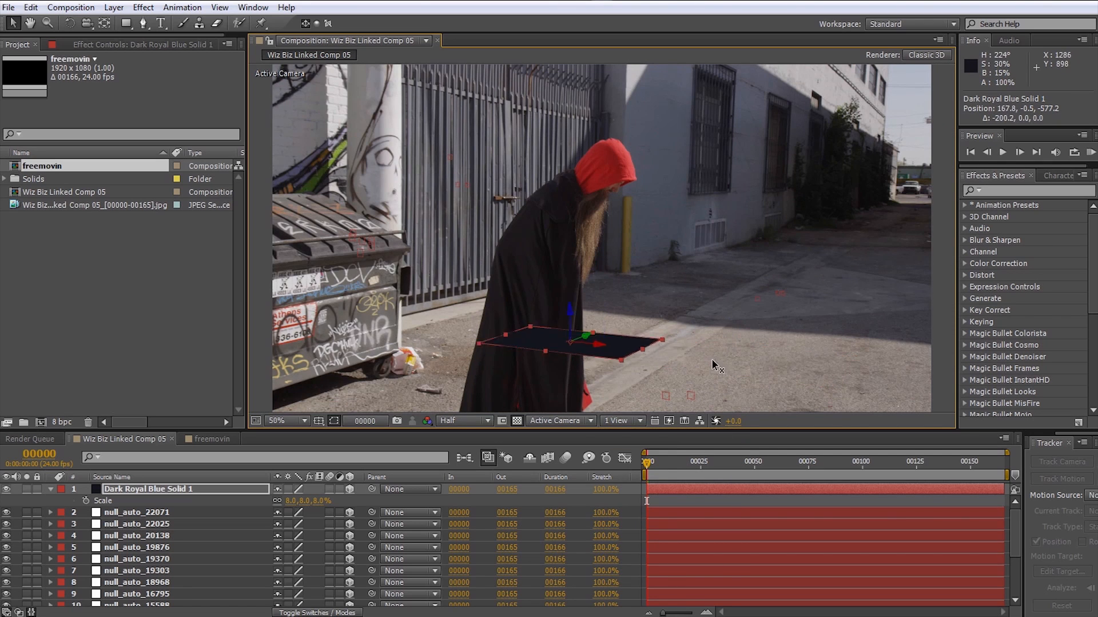
drag(798, 361, 913, 197)
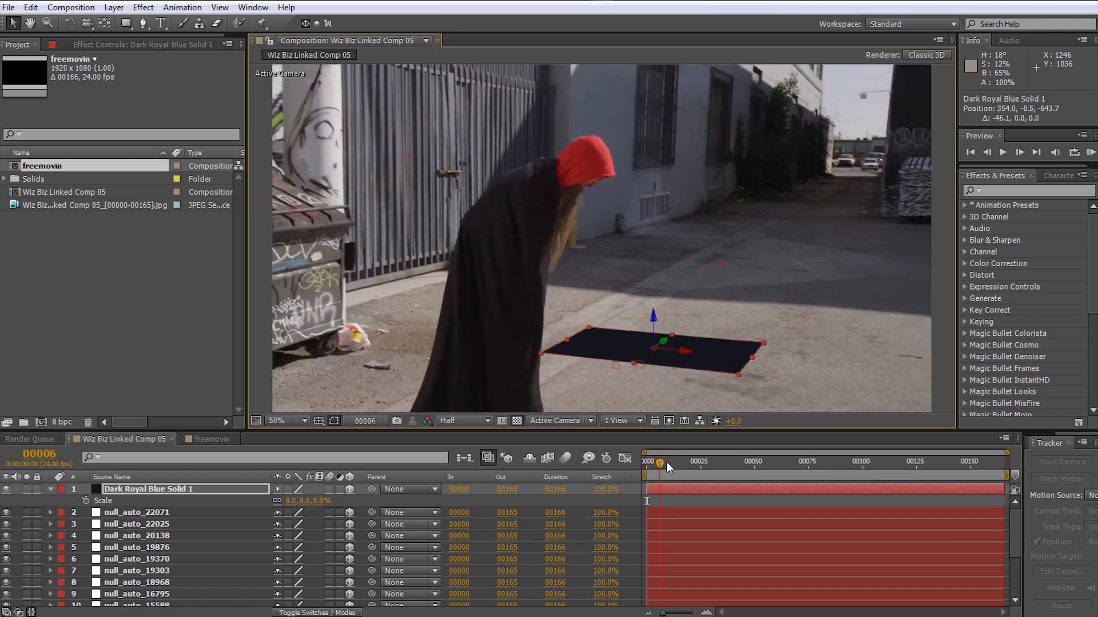
mouse_move(666, 462)
mouse_down()
mouse_move(1056, 473)
mouse_move(915, 487)
mouse_move(656, 478)
mouse_move(675, 474)
mouse_up()
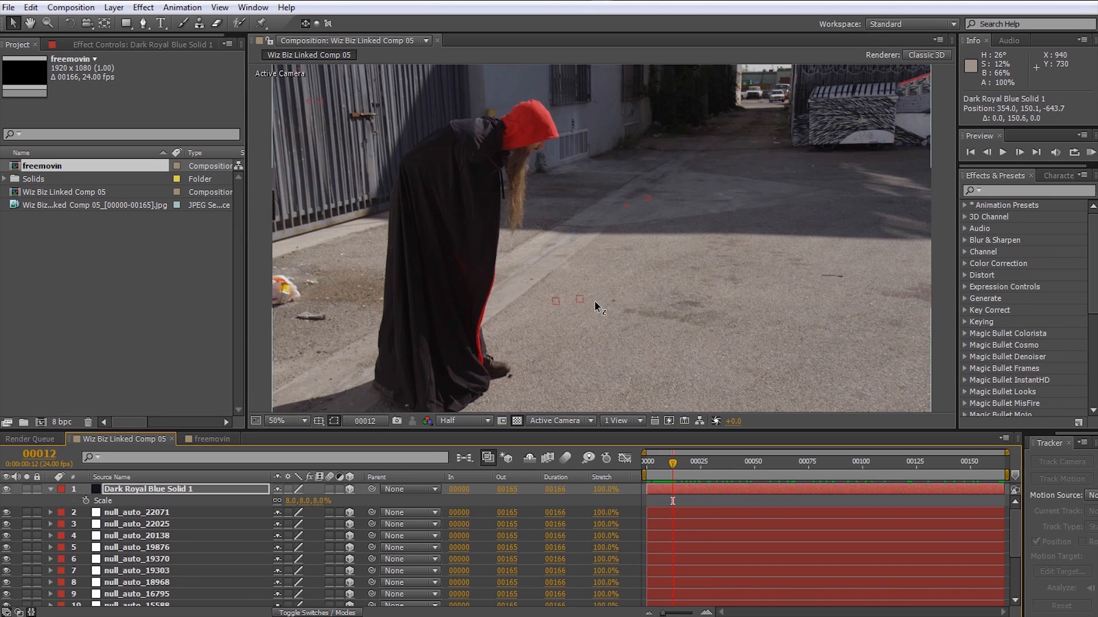
- Shift the solid to about Y 84.4, Z -414.9, enlarge it to about 16.5%, and scrub ahead to check how it sticks
drag(594, 303, 595, 273)
drag(608, 373, 625, 318)
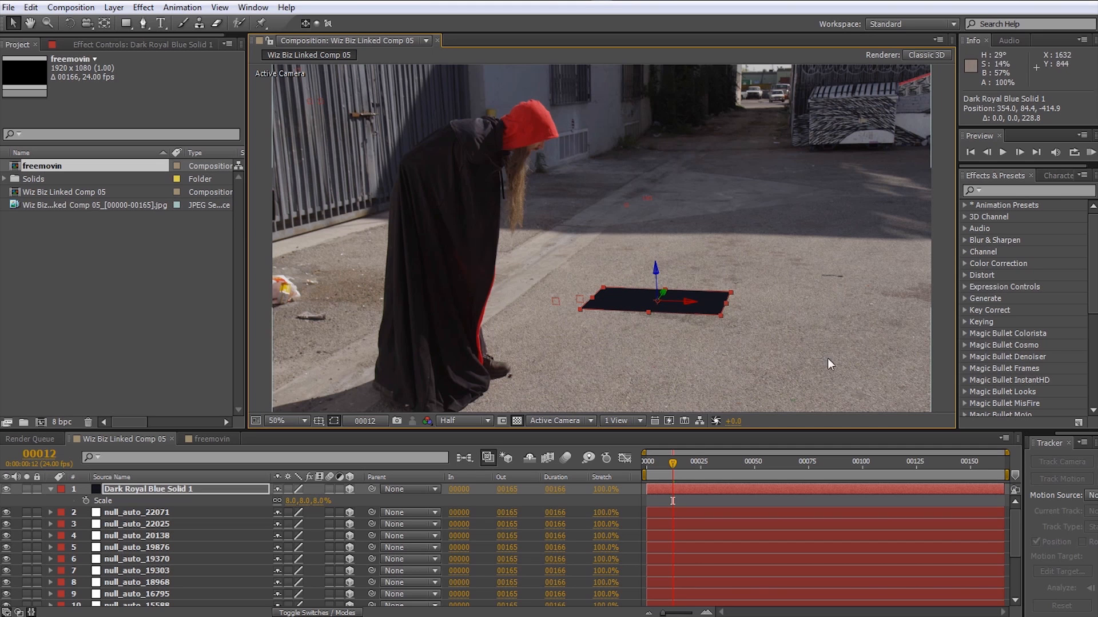
mouse_move(677, 462)
mouse_down()
mouse_move(650, 462)
mouse_move(736, 461)
mouse_move(680, 462)
mouse_up()
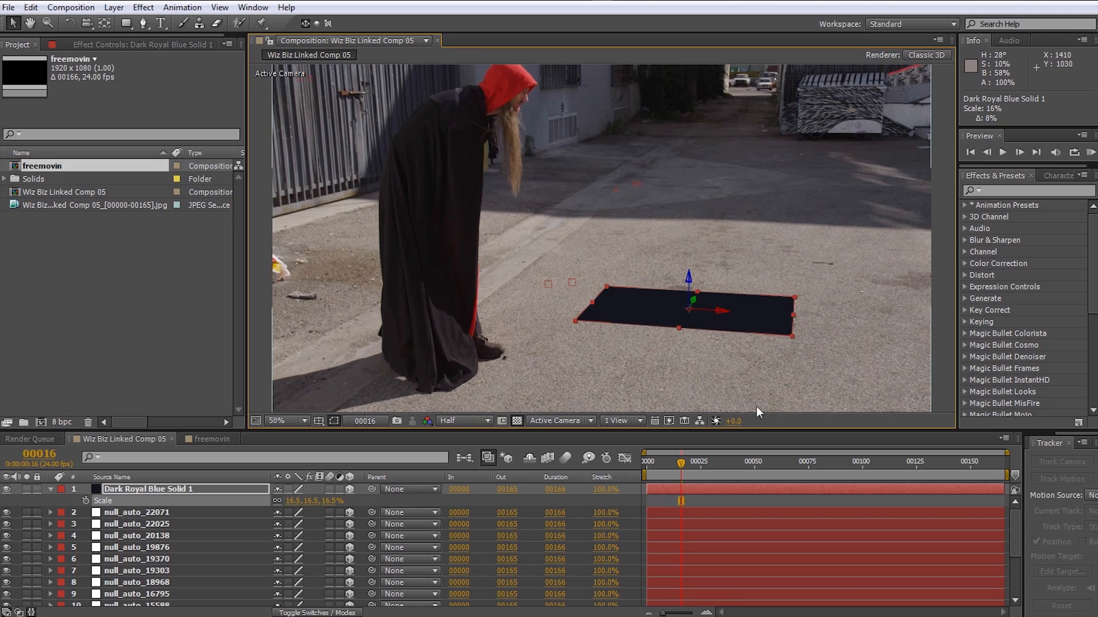
mouse_move(688, 465)
mouse_down()
mouse_move(647, 462)
mouse_move(767, 465)
mouse_move(706, 472)
mouse_up()
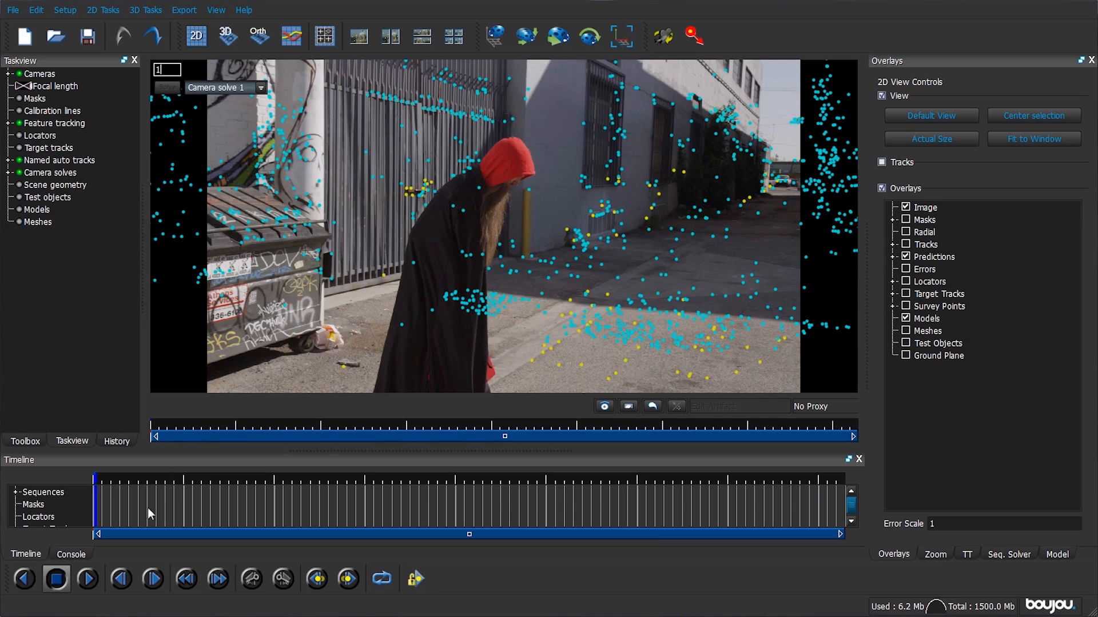
- Delete Camera solve 1 from the boujou project
click(73, 495)
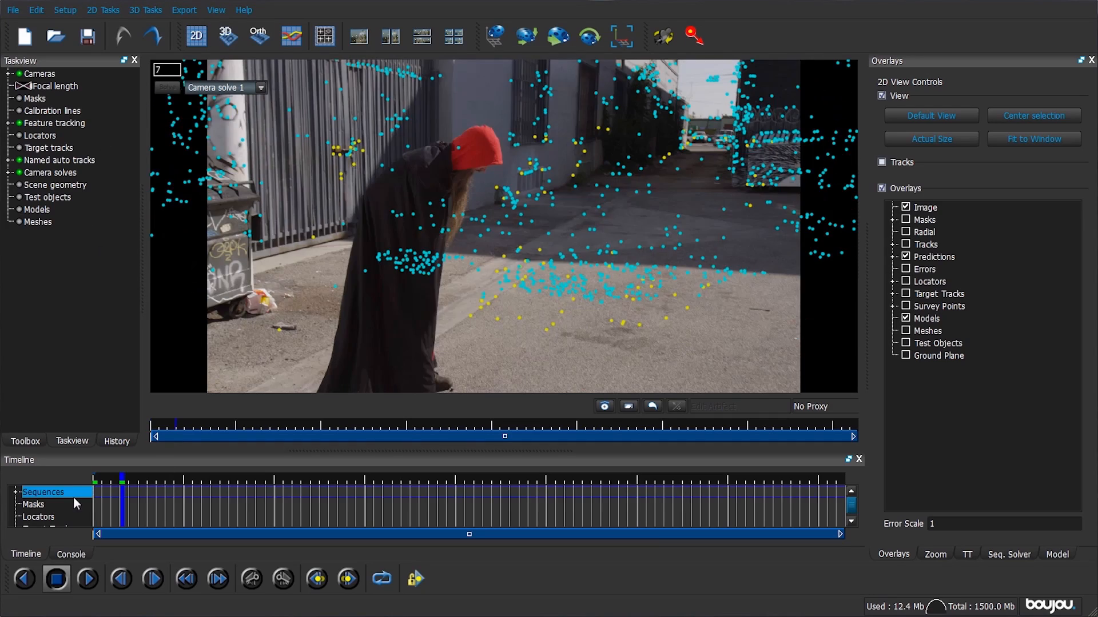
click(8, 172)
click(69, 185)
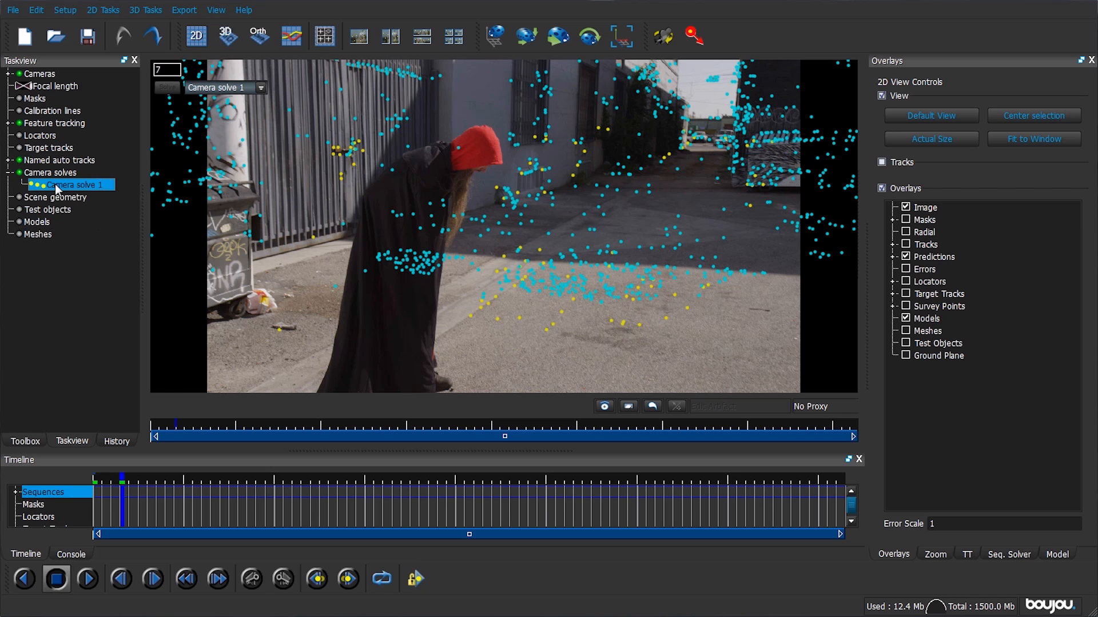
key(Delete)
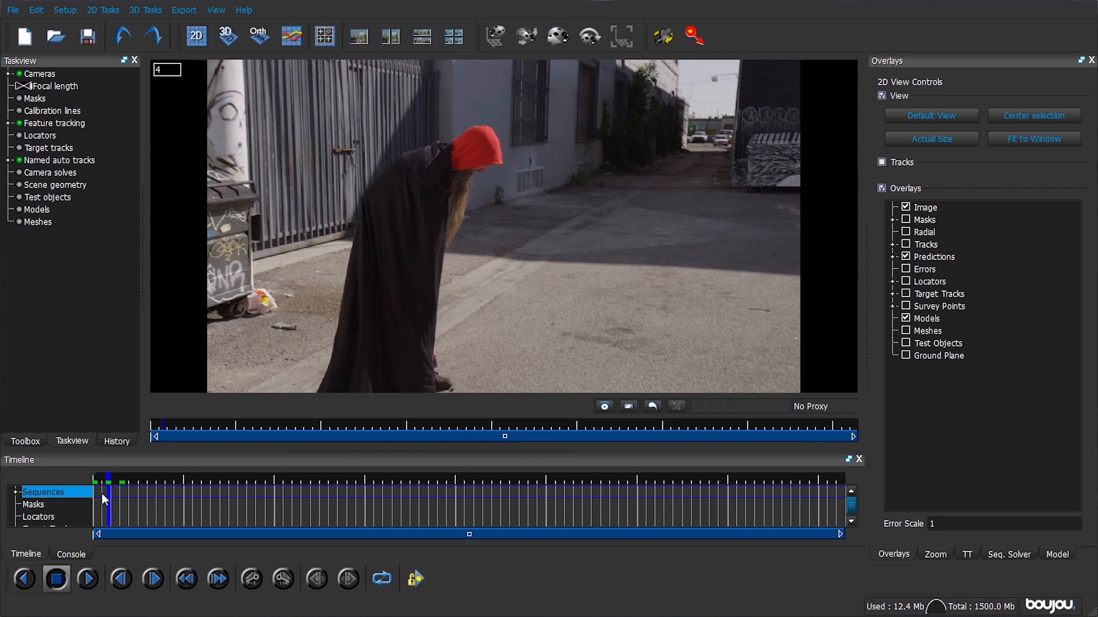
- Scrub through the feature tracks to frame 96 and add a target track on the dumpster lid
drag(102, 492, 95, 489)
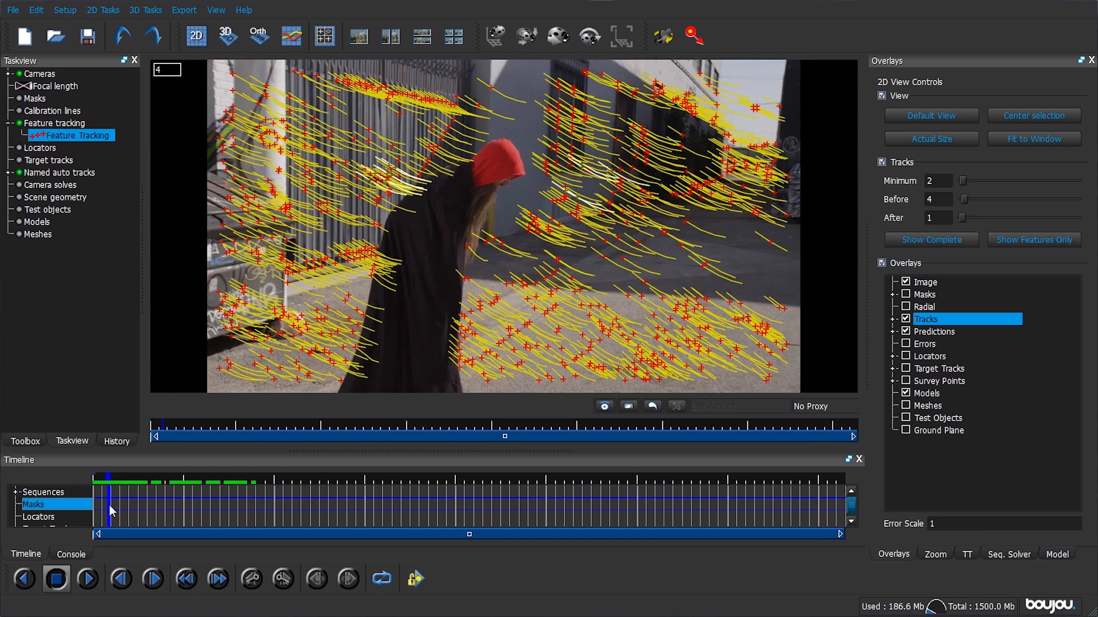
drag(108, 505, 242, 507)
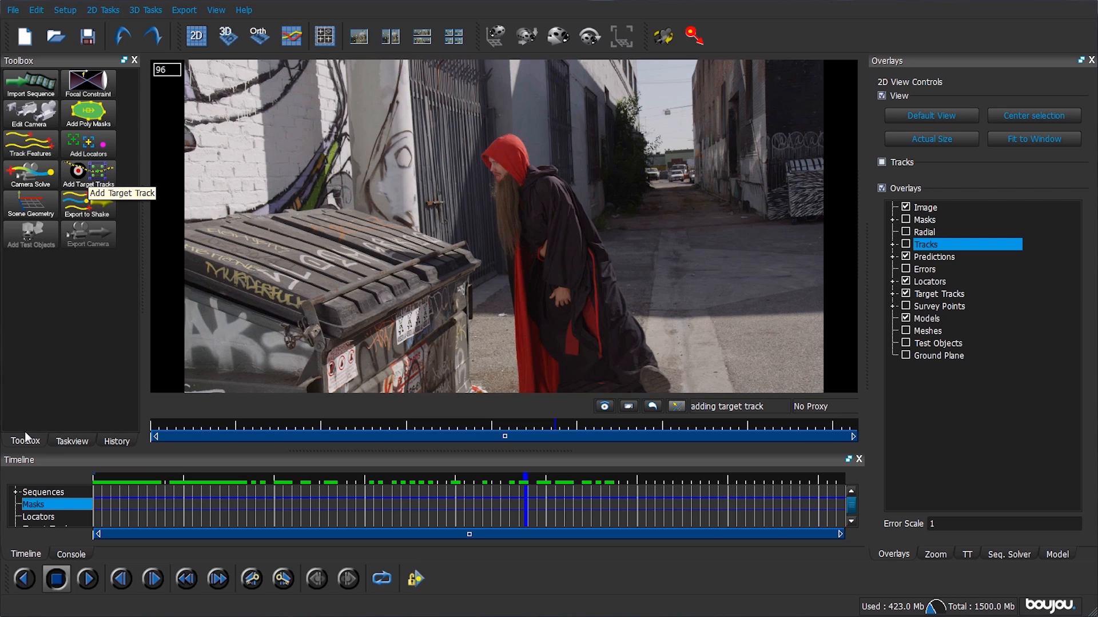
click(92, 182)
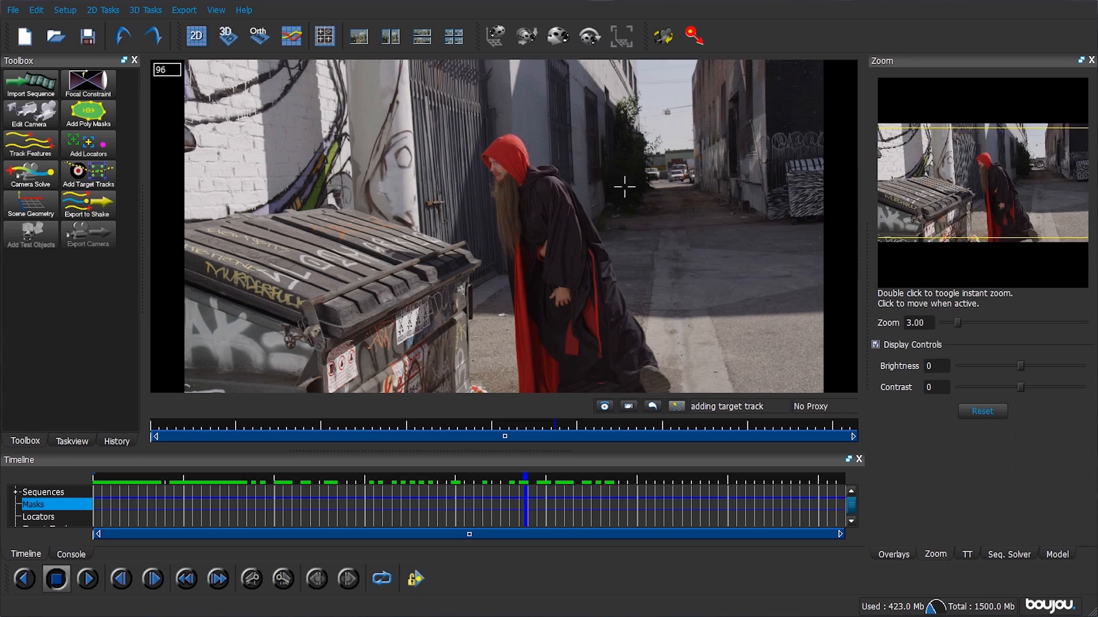
click(323, 269)
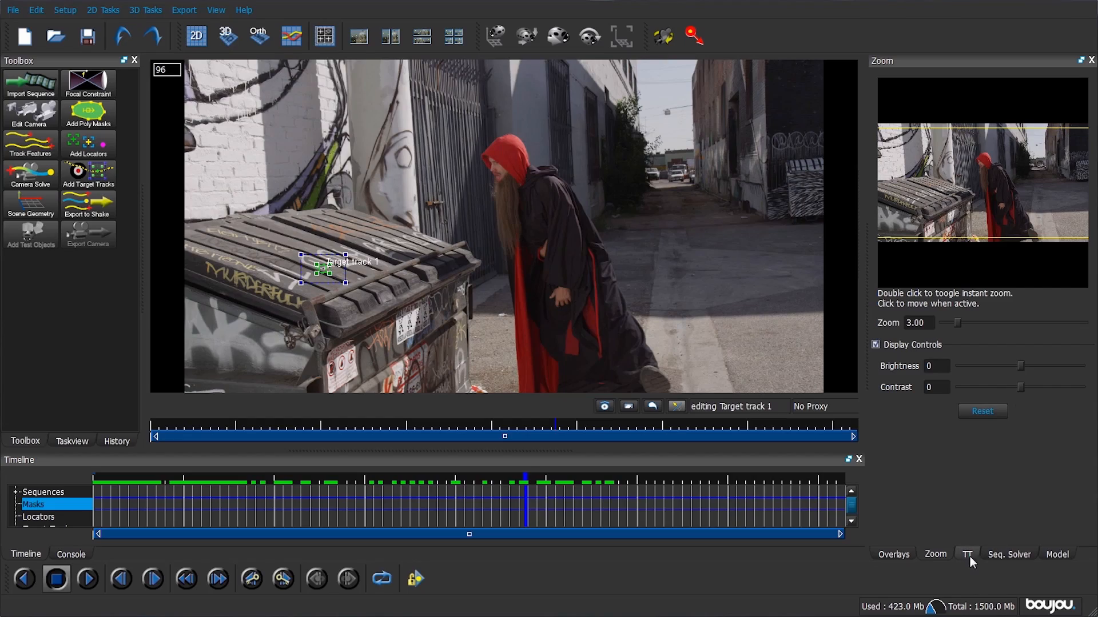
- Track the dumpster target forward two single frames, then continuously, stopping at frame 124
click(967, 555)
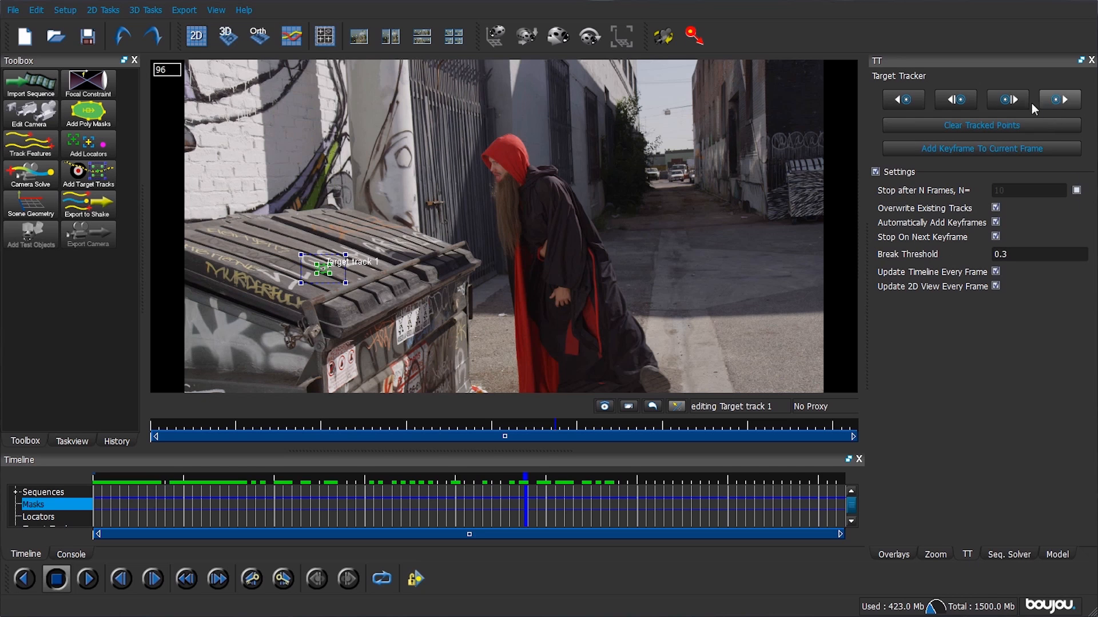
click(1009, 102)
click(1010, 104)
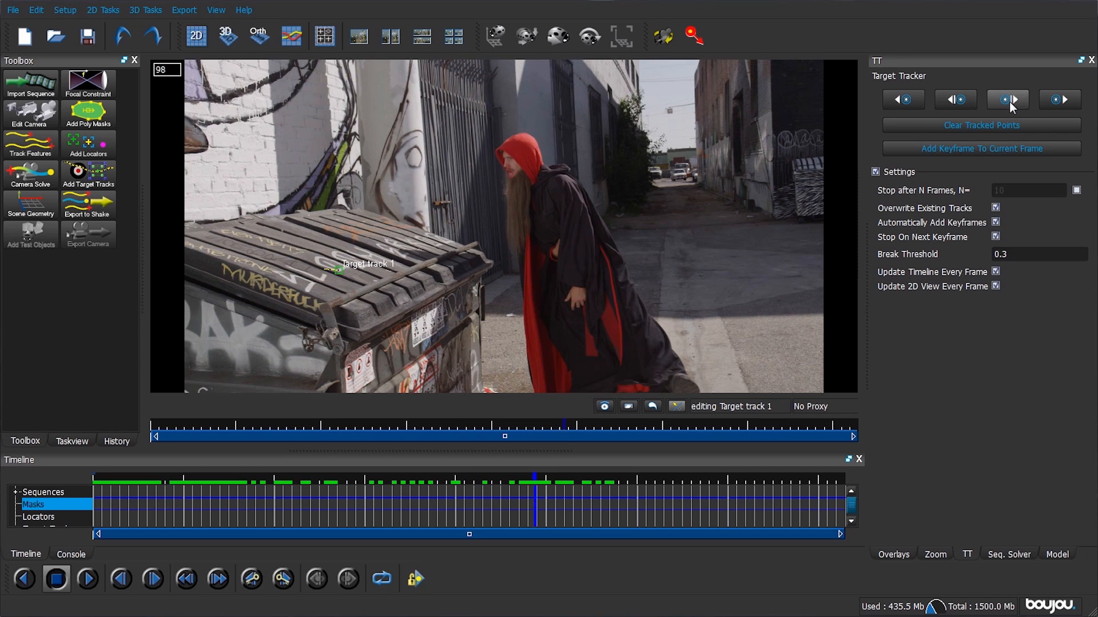
click(1059, 100)
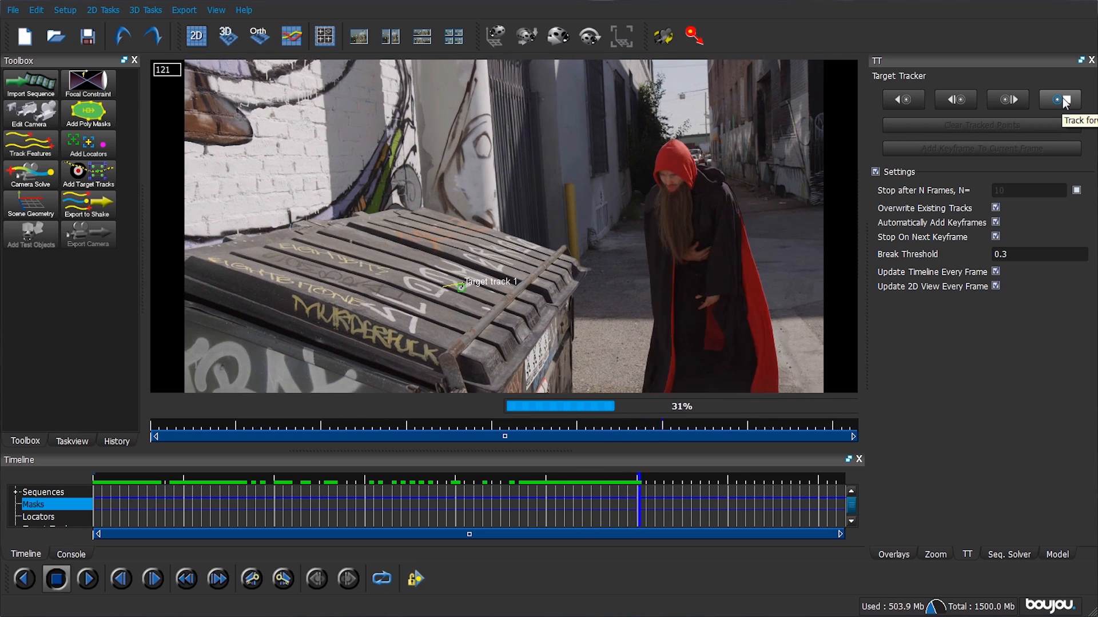
click(1064, 101)
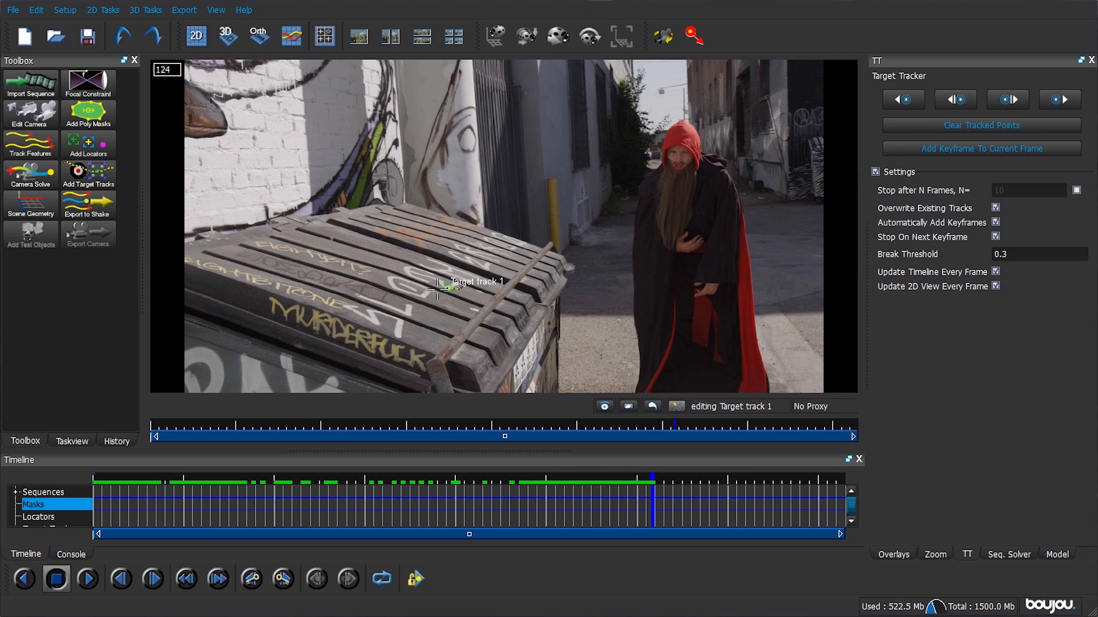
- Compare frames 117 and 118 for drift and reposition the target on the lid lettering at frame 118
drag(647, 499, 622, 499)
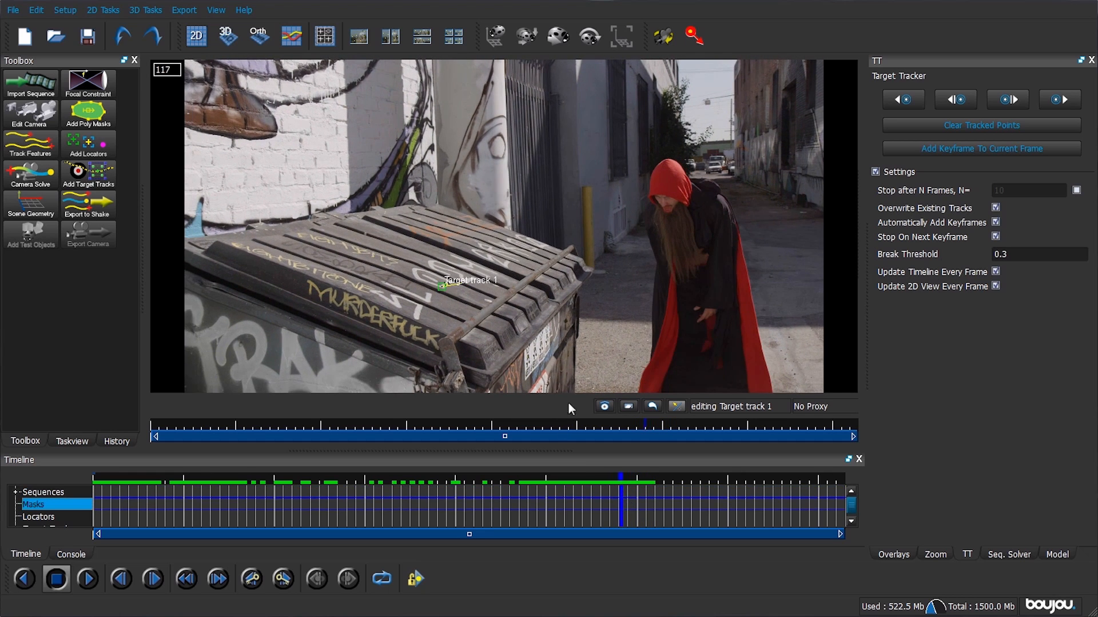
key(Right)
key(Left)
key(Right)
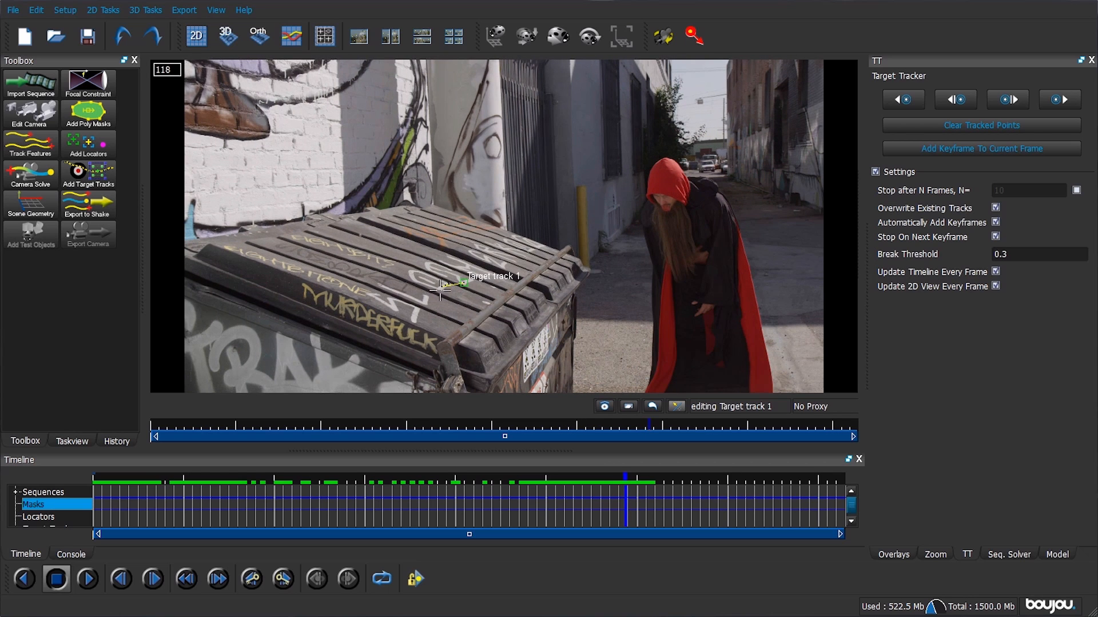
click(441, 290)
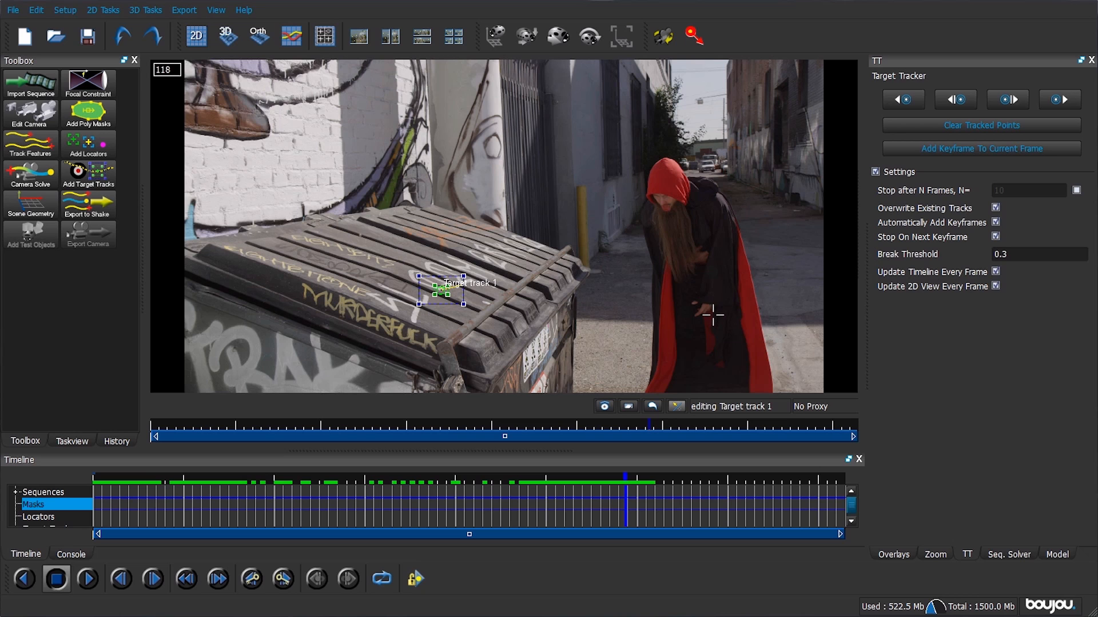
key(Right)
key(Left)
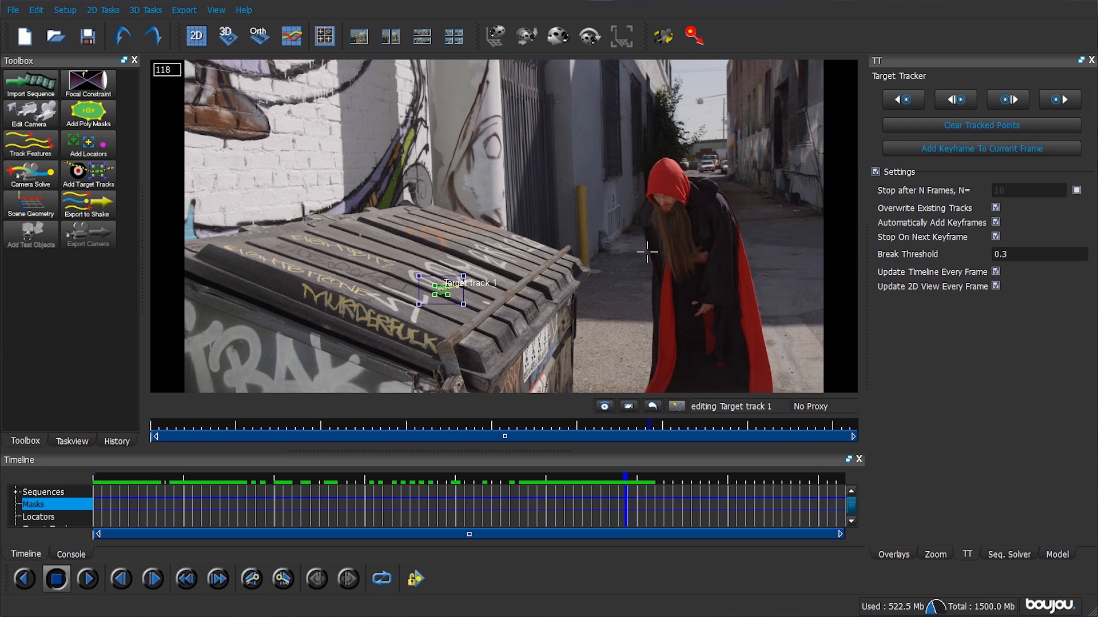
- Track the corrected target forward one frame at a time from frame 118 to frame 124
click(1009, 102)
click(1009, 99)
click(1009, 99)
click(1008, 100)
click(1009, 100)
click(1008, 100)
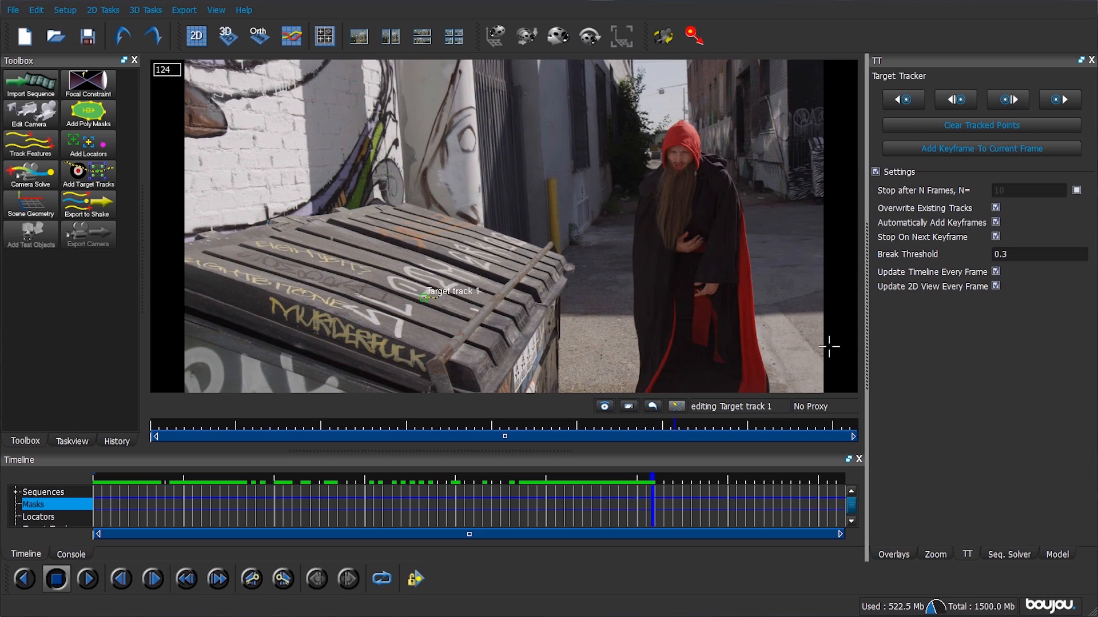
- Expand the target tracks in the timeline and add a keyframe to Target track 1 at frame 124
click(852, 521)
click(852, 522)
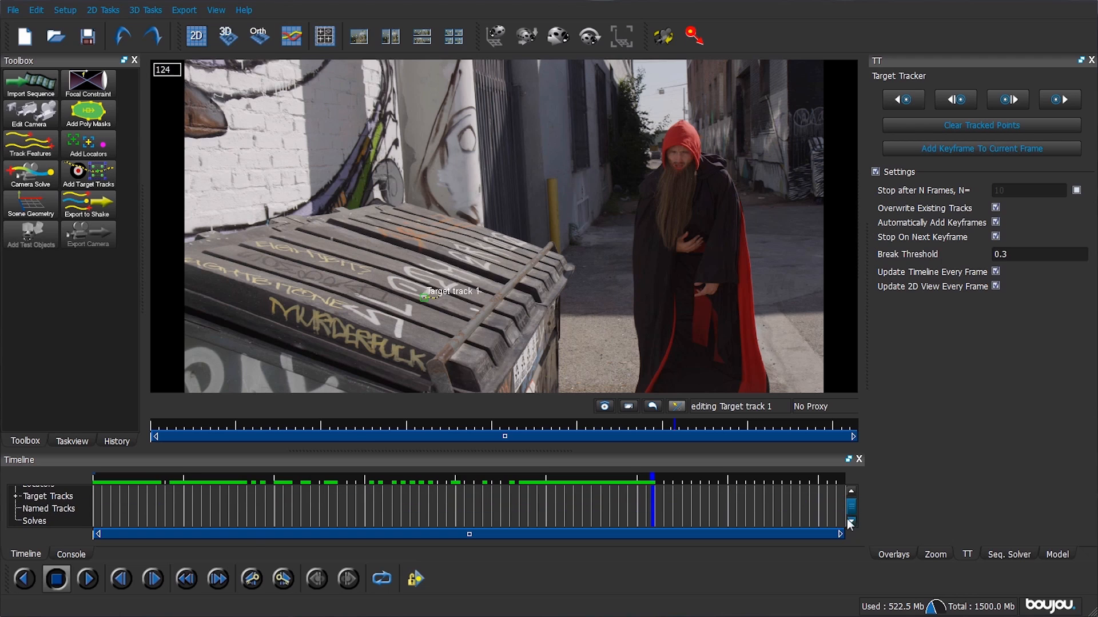
click(15, 497)
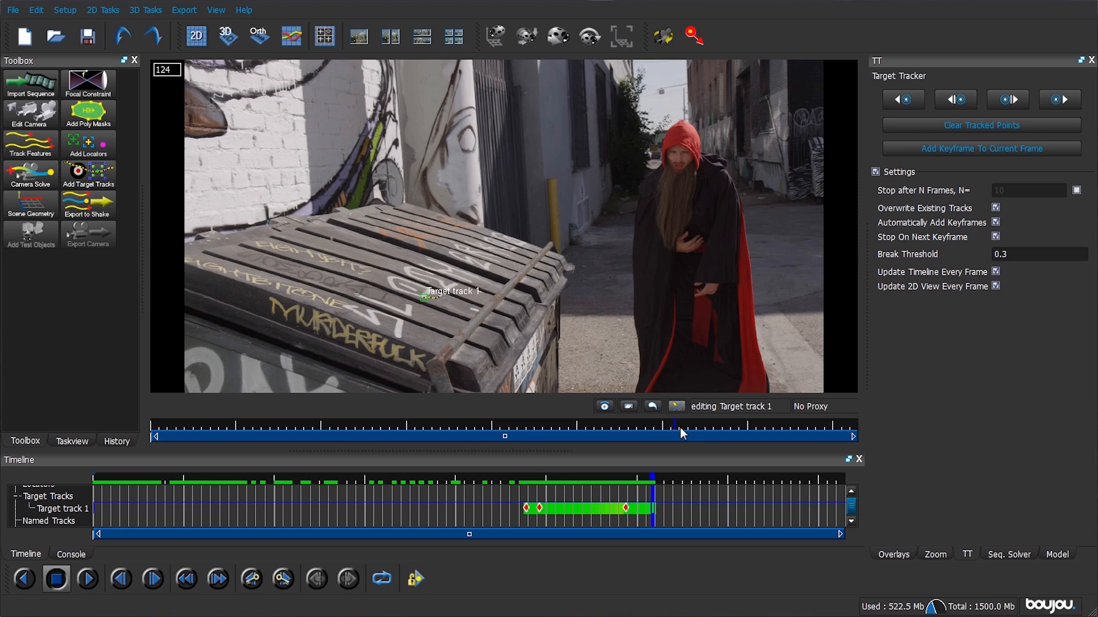
click(1004, 151)
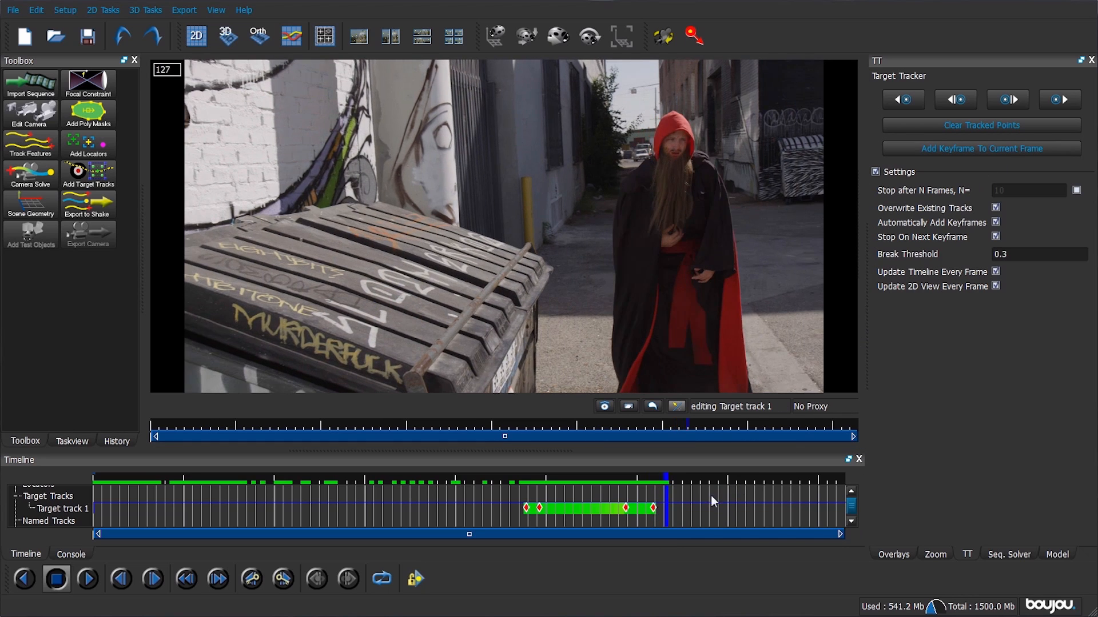
- Go to frame 130 and place the target on the same dumpster lid feature as a new keyframe
right_click(671, 507)
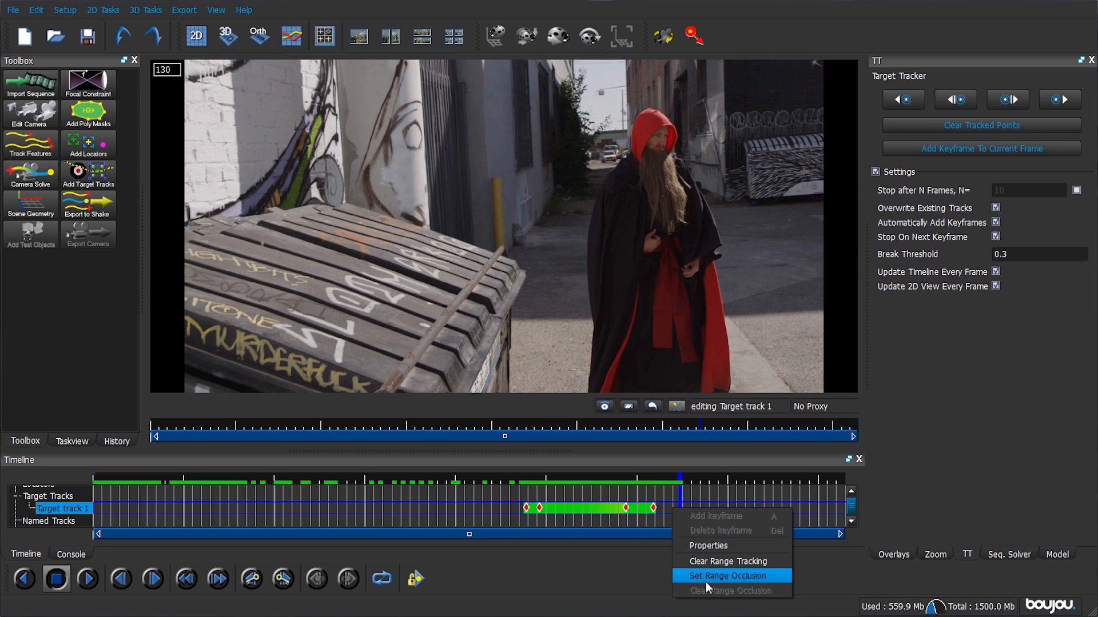
click(688, 500)
mouse_move(689, 498)
mouse_down()
mouse_move(692, 479)
mouse_move(668, 476)
mouse_move(684, 479)
mouse_up()
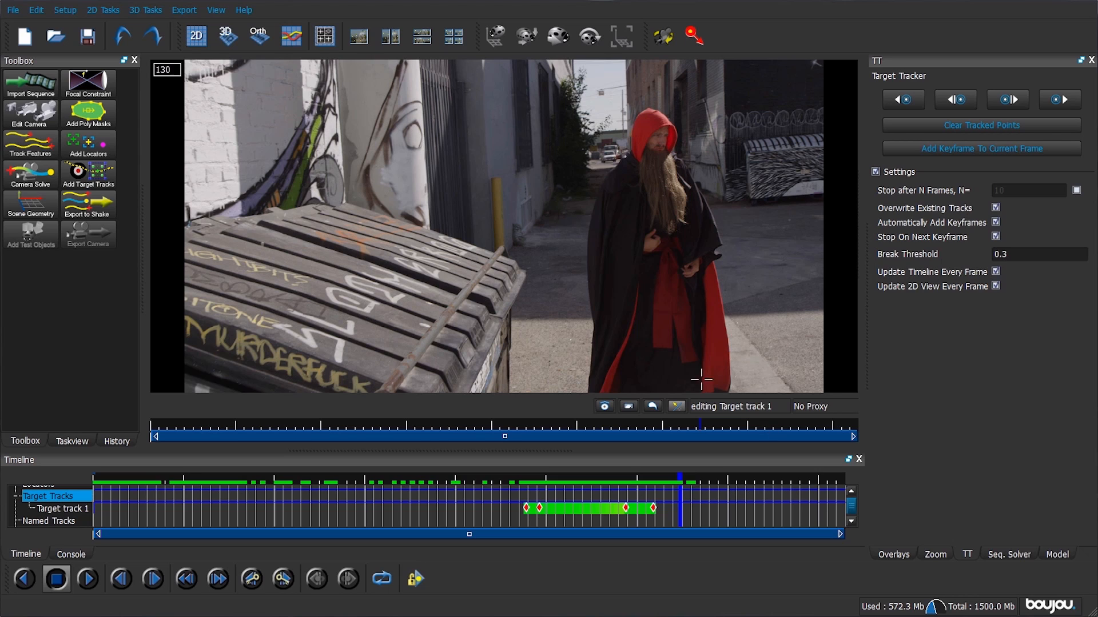
click(368, 310)
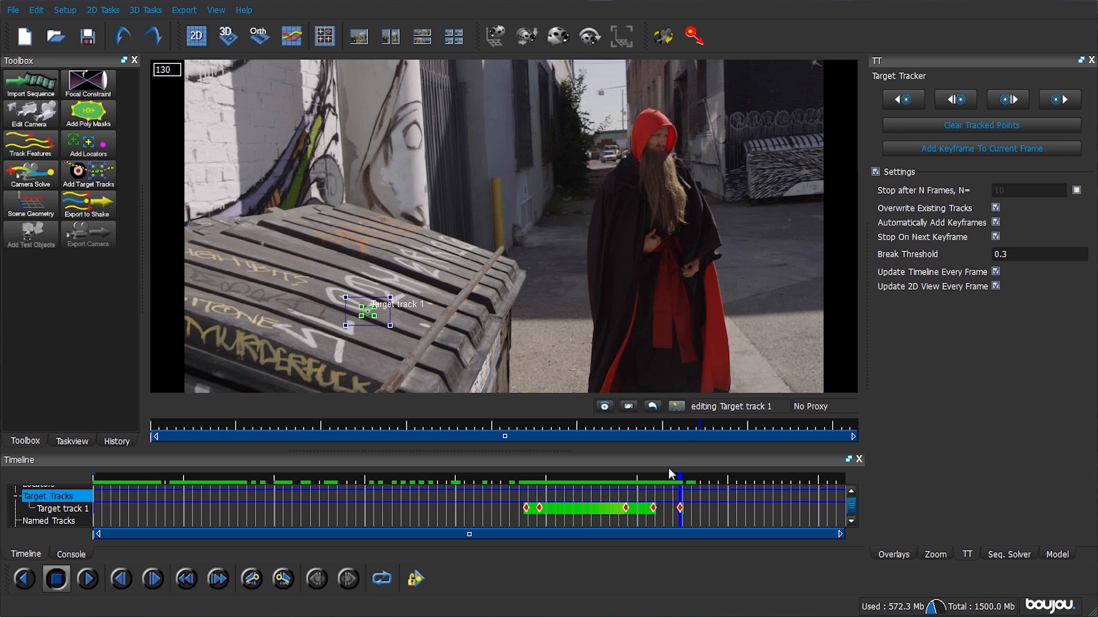
- Set a range occlusion on Target track 1 between the keyframes at frames 124 and 130
click(667, 509)
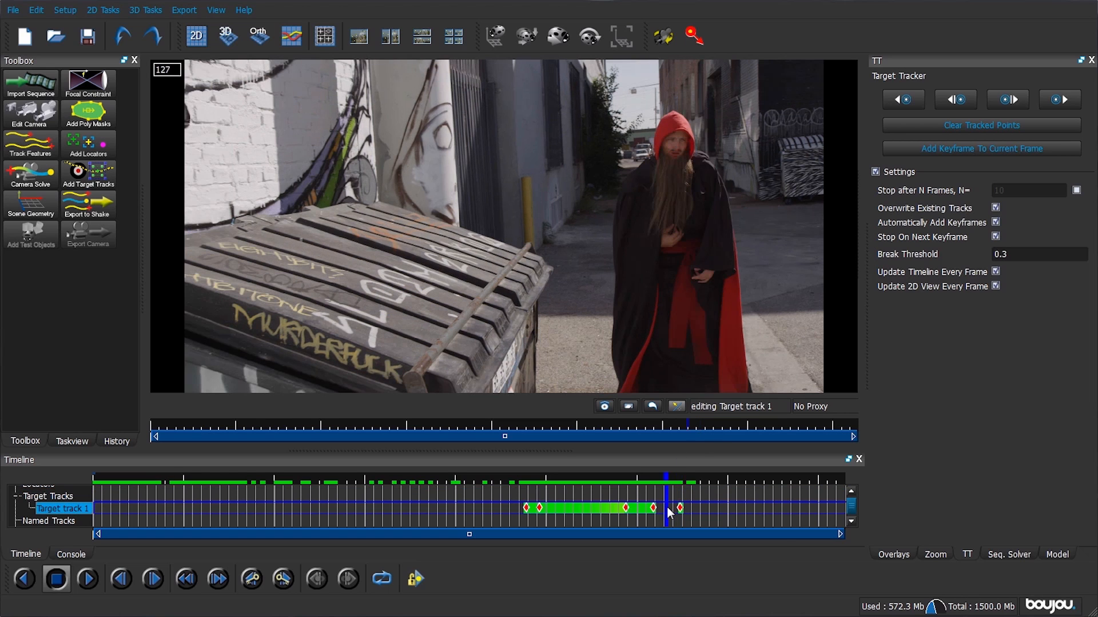
right_click(670, 513)
click(692, 573)
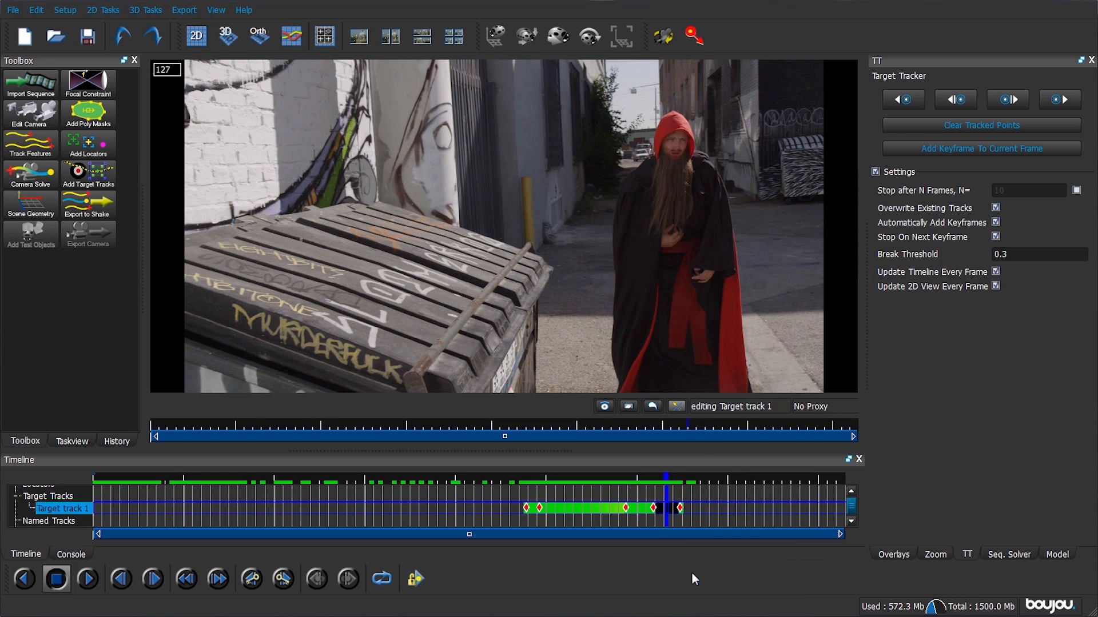